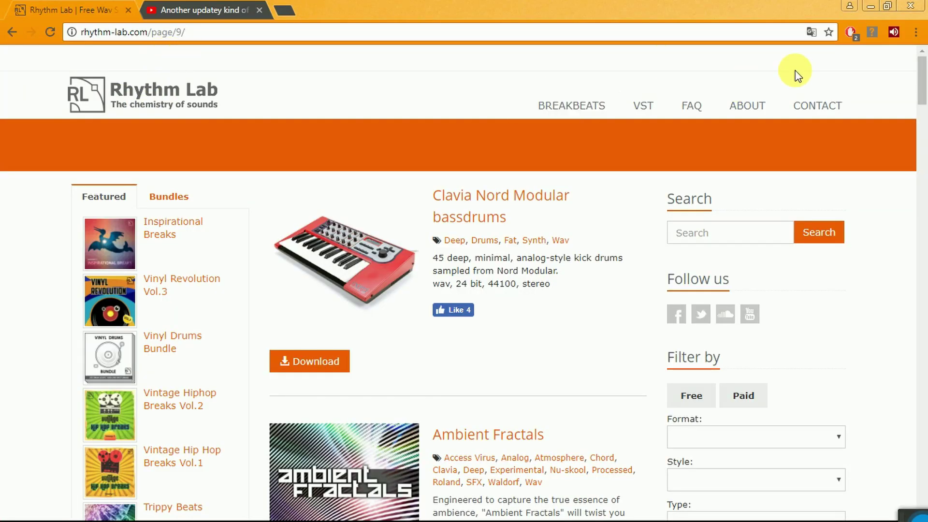
Step: Compare the Juno pack's 16-bit and the Korg pack's 24-bit sample depths on the download page
{"action": "left_click_drag", "start_coordinate": [923, 87], "coordinate": [920, 321]}
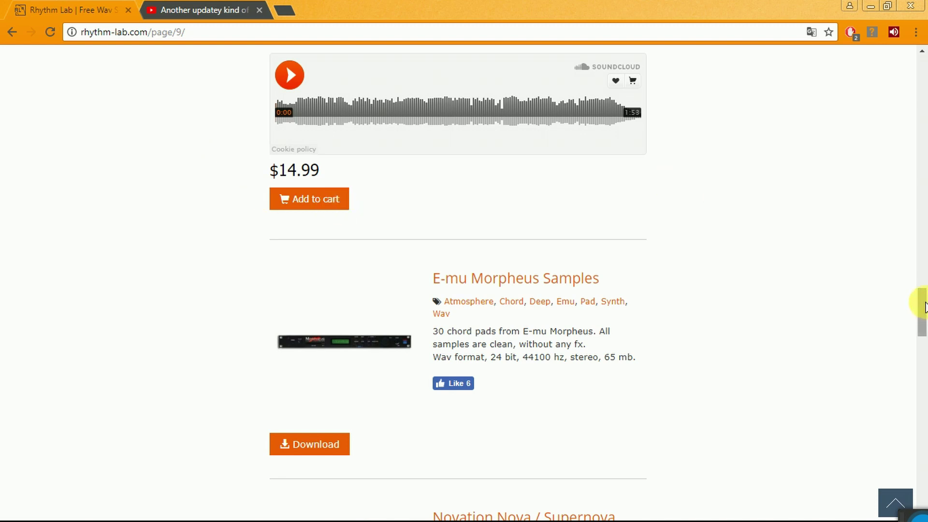
{"action": "left_click_drag", "start_coordinate": [925, 308], "coordinate": [925, 341]}
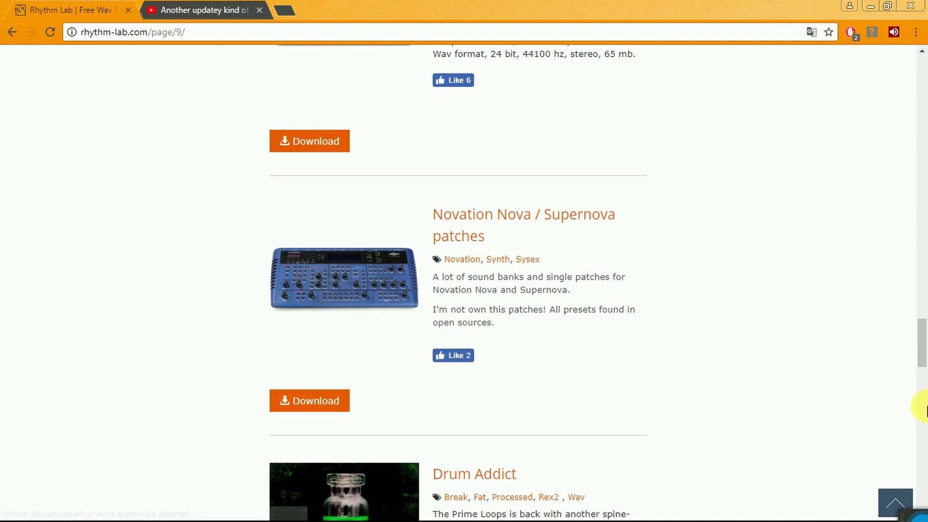
{"action": "left_click_drag", "start_coordinate": [923, 350], "coordinate": [920, 490]}
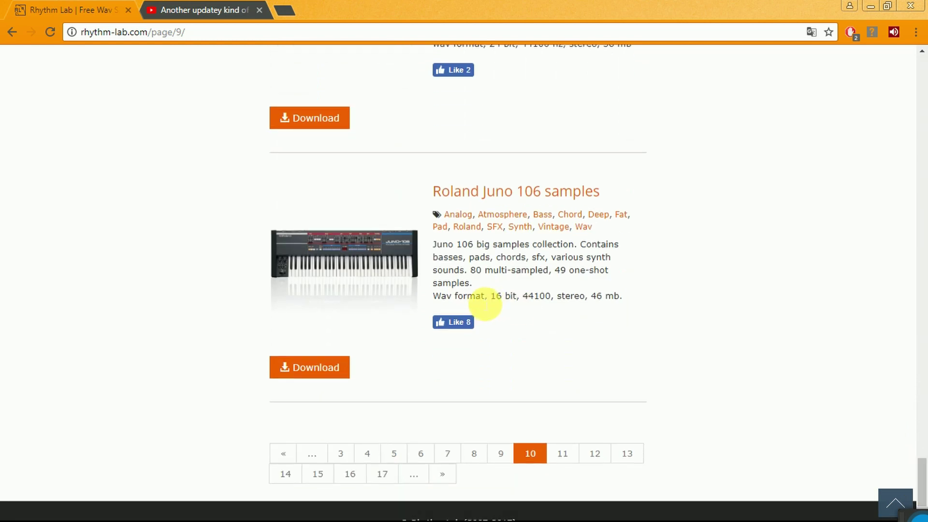
{"action": "left_click_drag", "start_coordinate": [491, 302], "coordinate": [515, 303]}
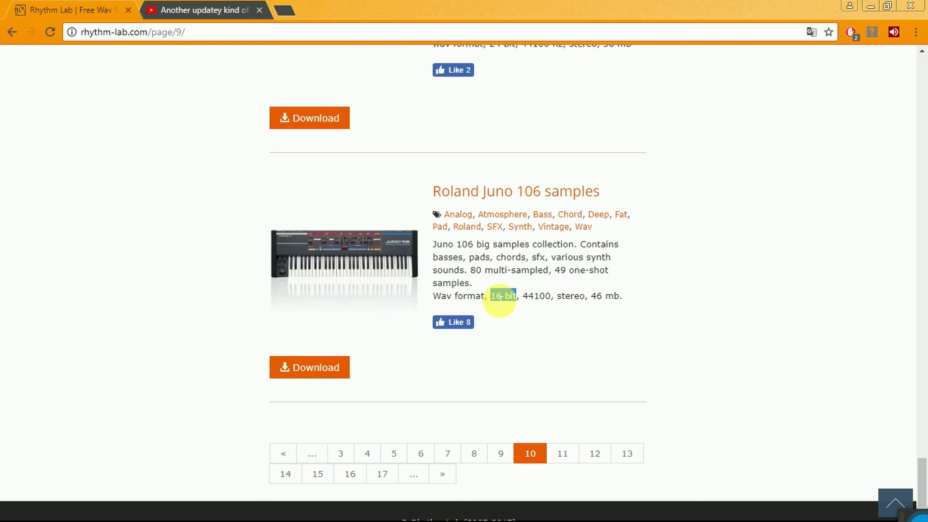
{"action": "left_click", "coordinate": [495, 298]}
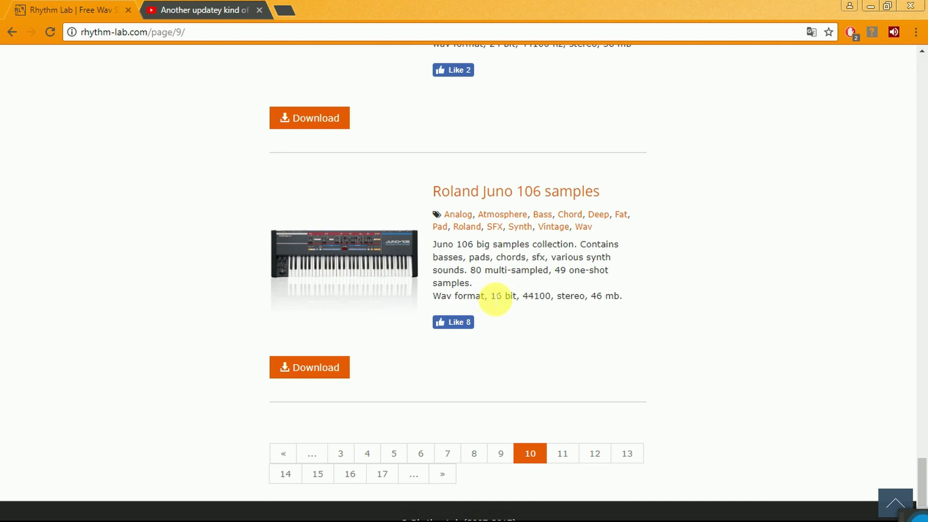
{"action": "left_click_drag", "start_coordinate": [497, 299], "coordinate": [518, 304]}
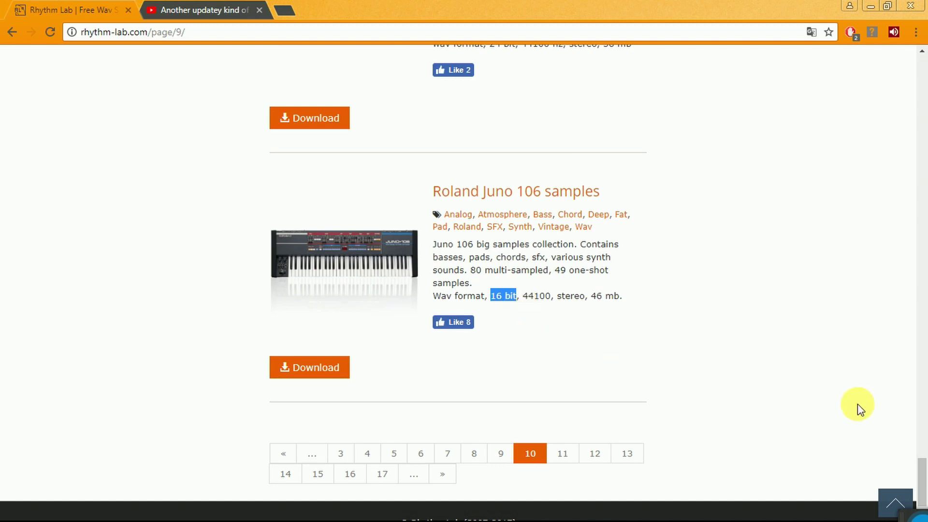
{"action": "left_click_drag", "start_coordinate": [921, 472], "coordinate": [920, 443]}
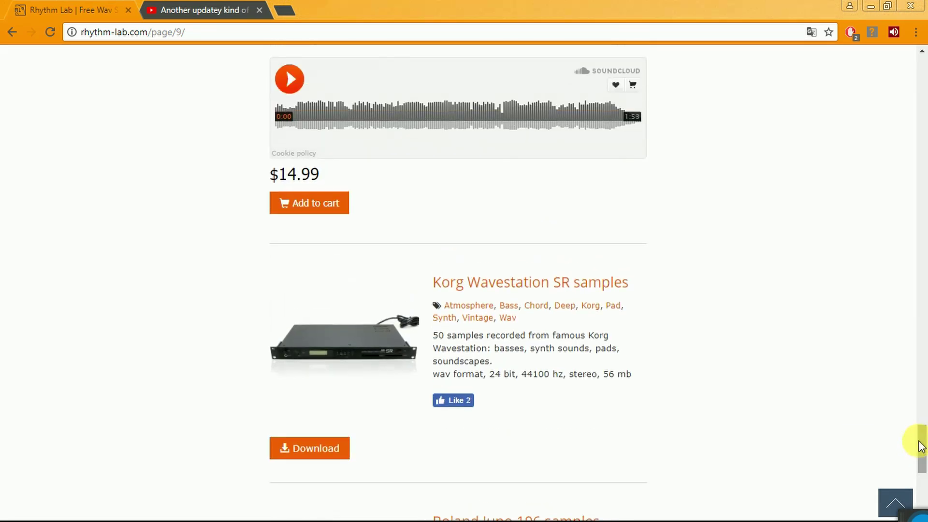
{"action": "left_click_drag", "start_coordinate": [493, 378], "coordinate": [505, 380]}
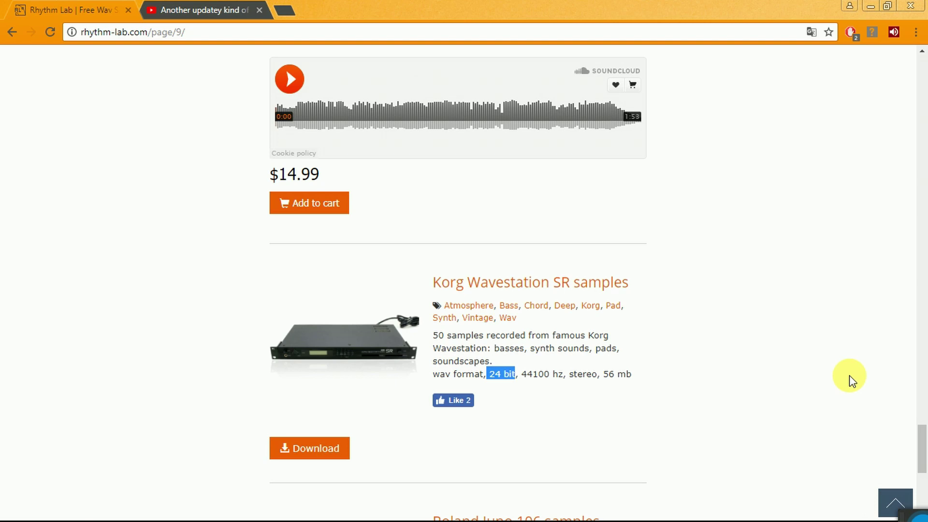
{"action": "left_click_drag", "start_coordinate": [920, 442], "coordinate": [920, 471]}
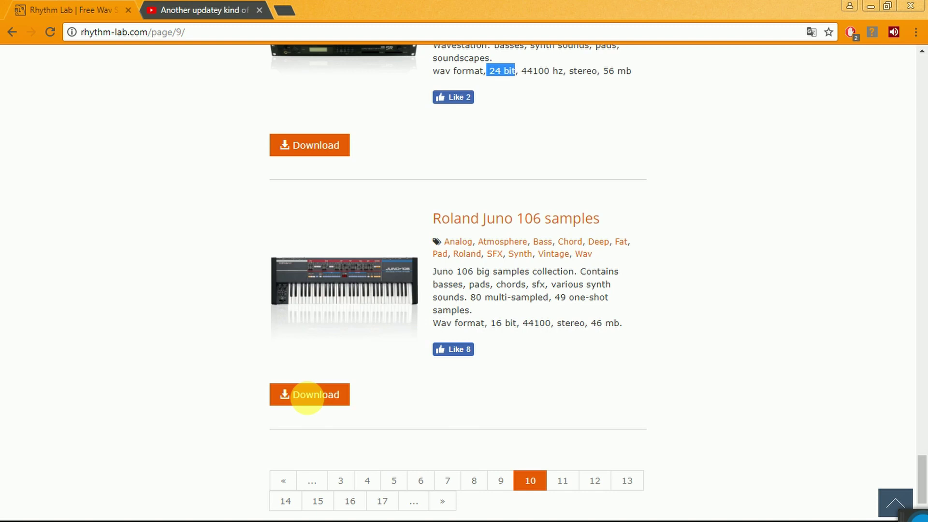
Step: Download the Juno 106 archive and extract its rhythm-lab.com_juno106 folder into D:\MUSIC
{"action": "left_click", "coordinate": [312, 404]}
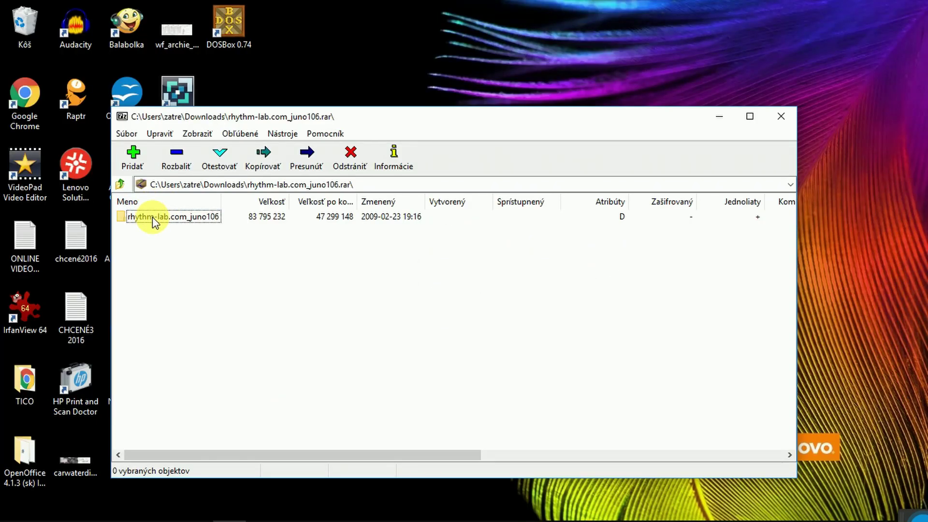
{"action": "left_click", "coordinate": [152, 216]}
{"action": "left_click", "coordinate": [177, 154]}
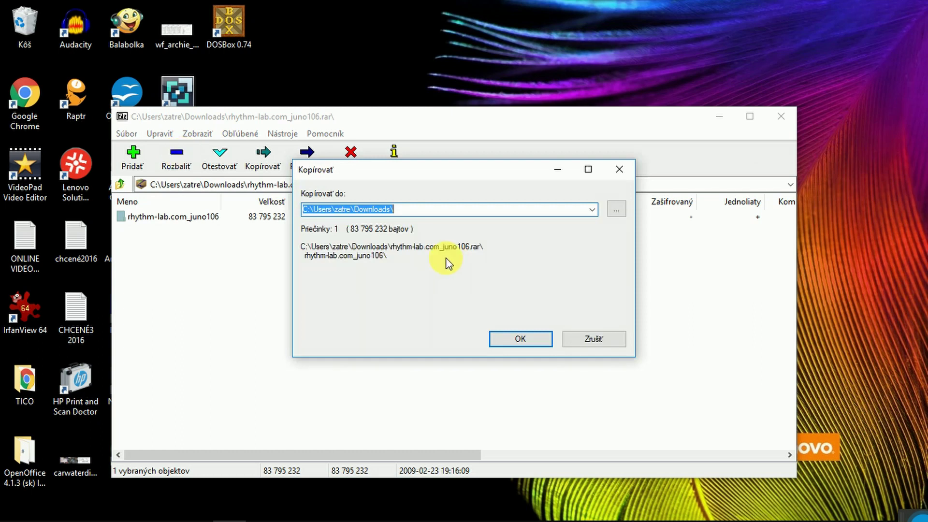
{"action": "left_click", "coordinate": [422, 211]}
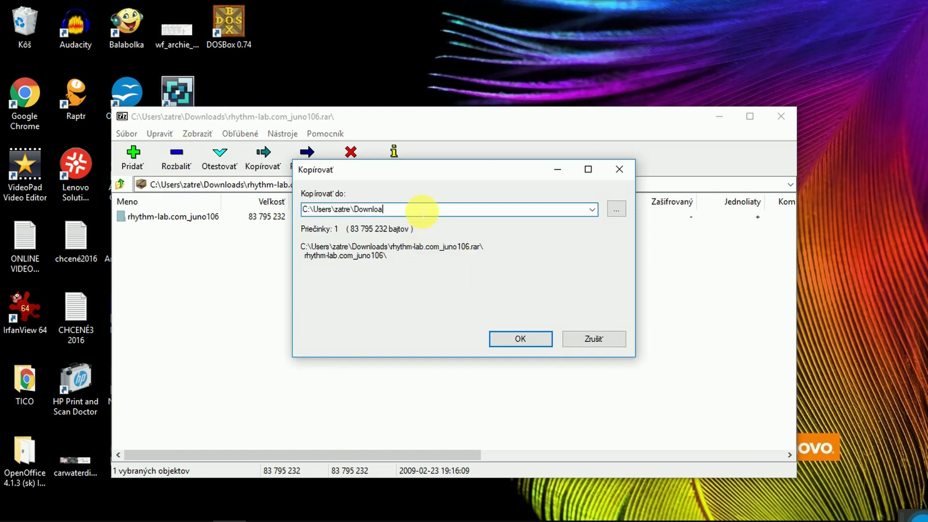
{"action": "type", "text": "D:"}
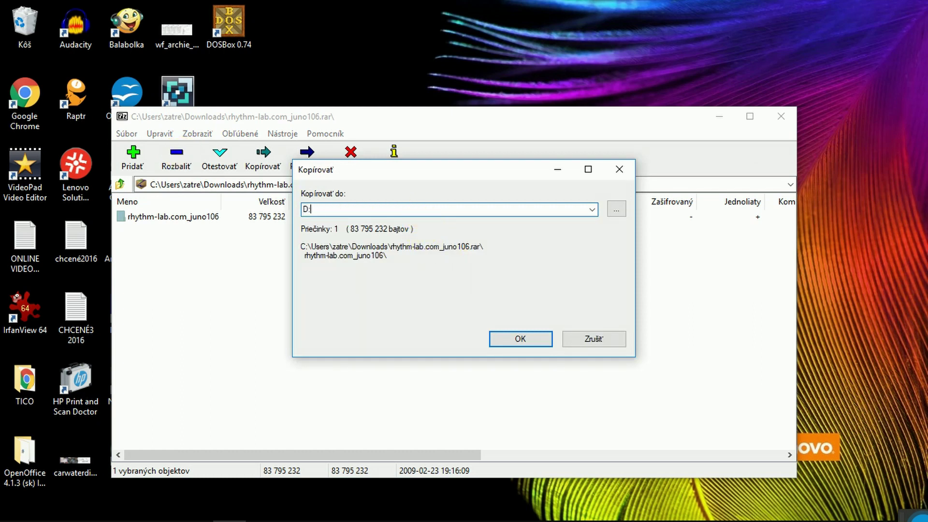
{"action": "type", "text": "\\MUSIC\\"}
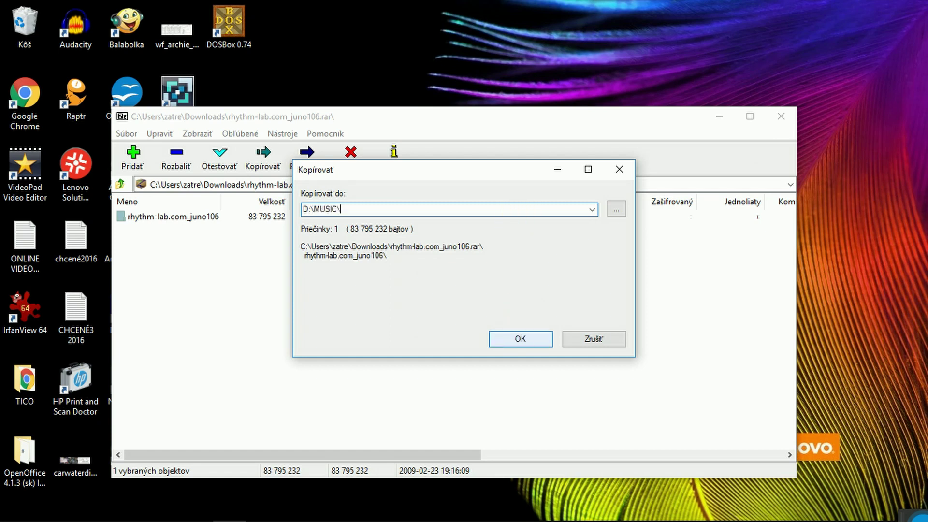
{"action": "left_click", "coordinate": [532, 341]}
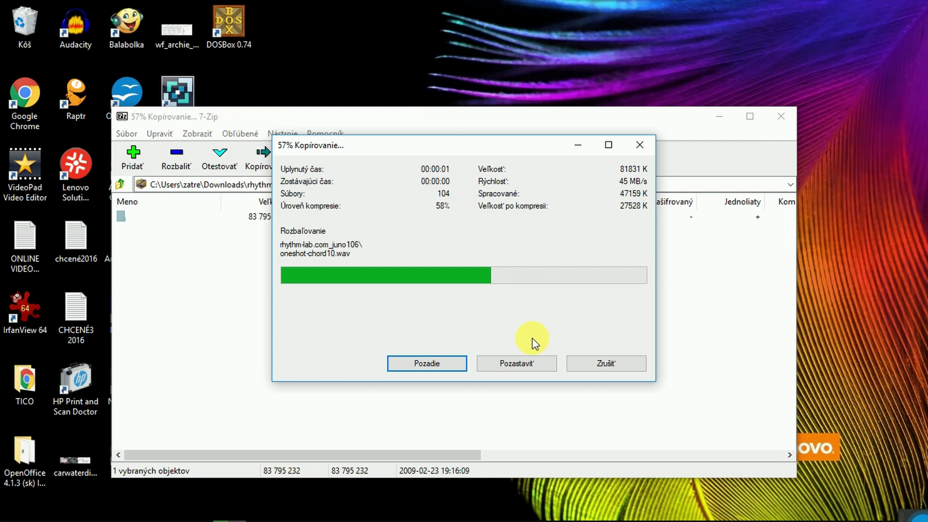
Step: Close 7-Zip and inspect the rex2, rhythm-lab.com_juno106 and wav folders in D:\MUSIC
{"action": "left_click", "coordinate": [782, 116]}
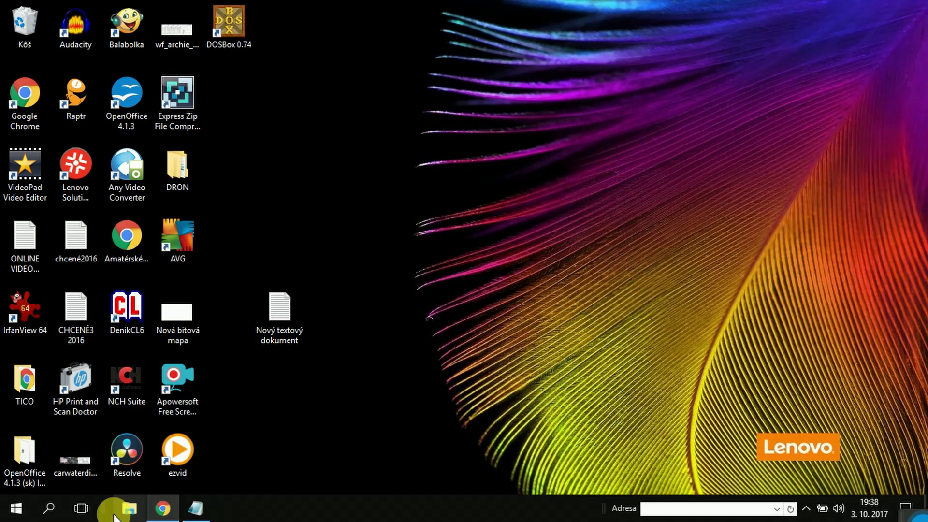
{"action": "left_click", "coordinate": [127, 509]}
{"action": "double_click", "coordinate": [784, 193]}
{"action": "double_click", "coordinate": [512, 164]}
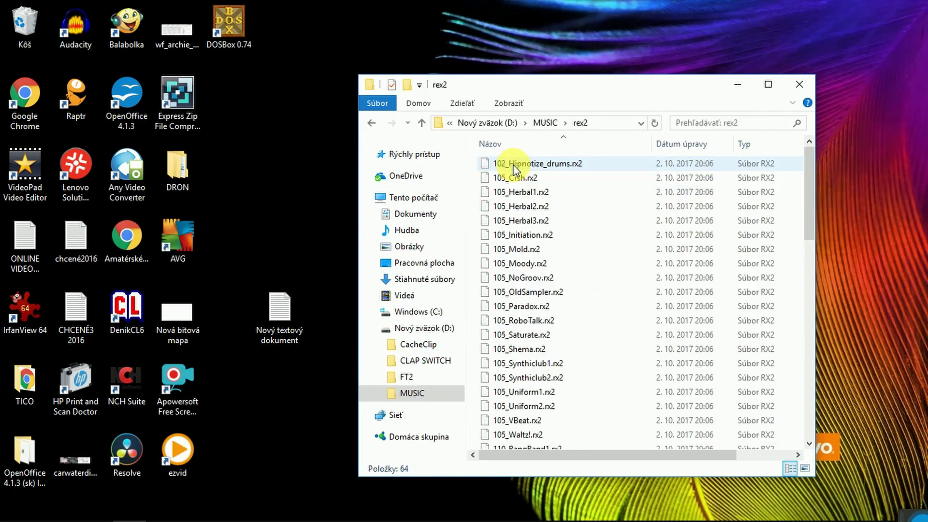
{"action": "key", "text": "alt+Left"}
{"action": "left_click", "coordinate": [521, 182]}
{"action": "double_click", "coordinate": [521, 183]}
{"action": "key", "text": "alt+Left"}
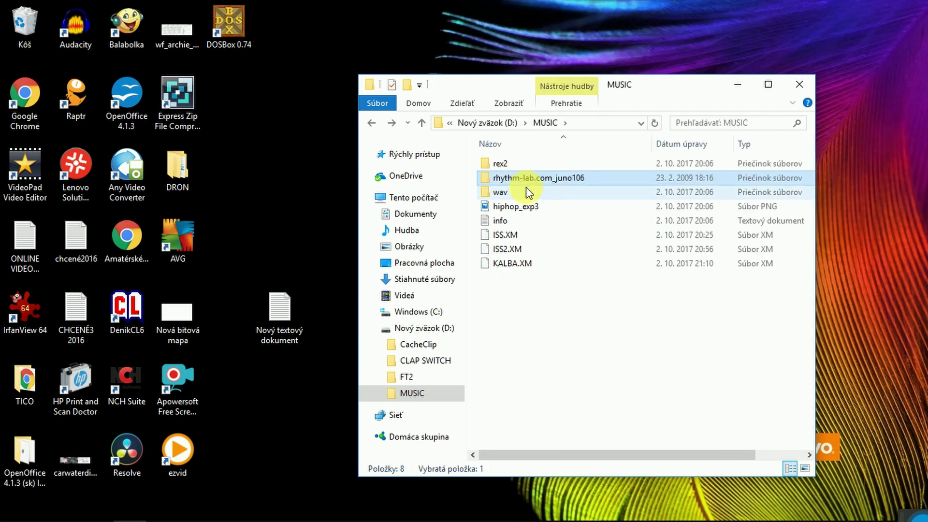
{"action": "double_click", "coordinate": [511, 193]}
{"action": "key", "text": "alt+Left"}
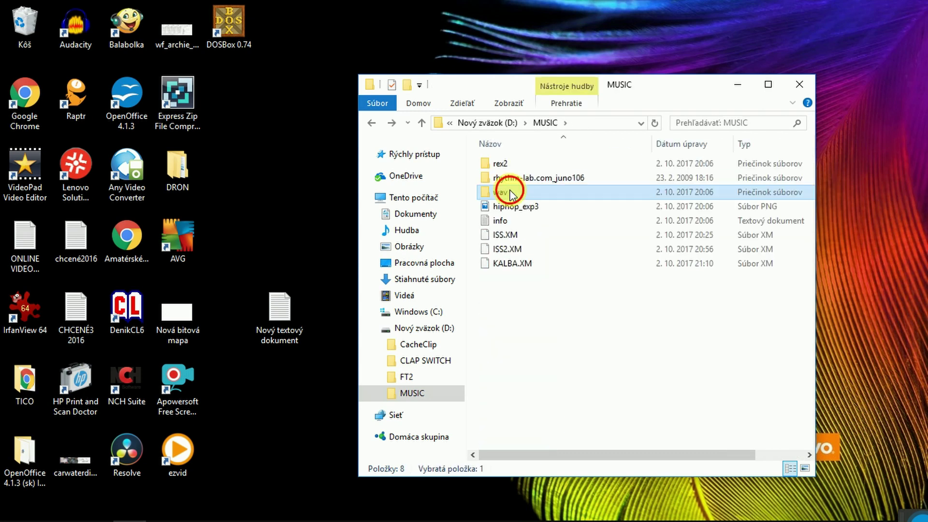
{"action": "double_click", "coordinate": [511, 193]}
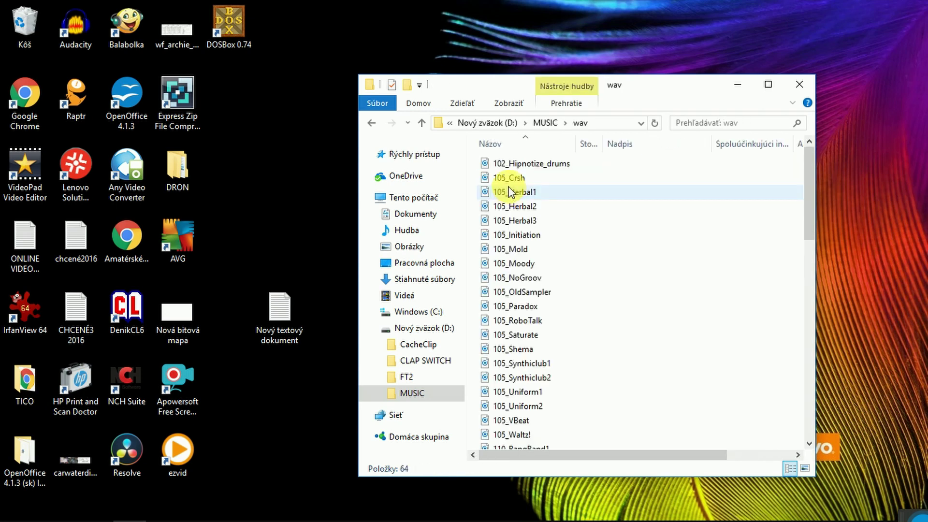
{"action": "left_click", "coordinate": [519, 186]}
{"action": "key", "text": "alt+Left"}
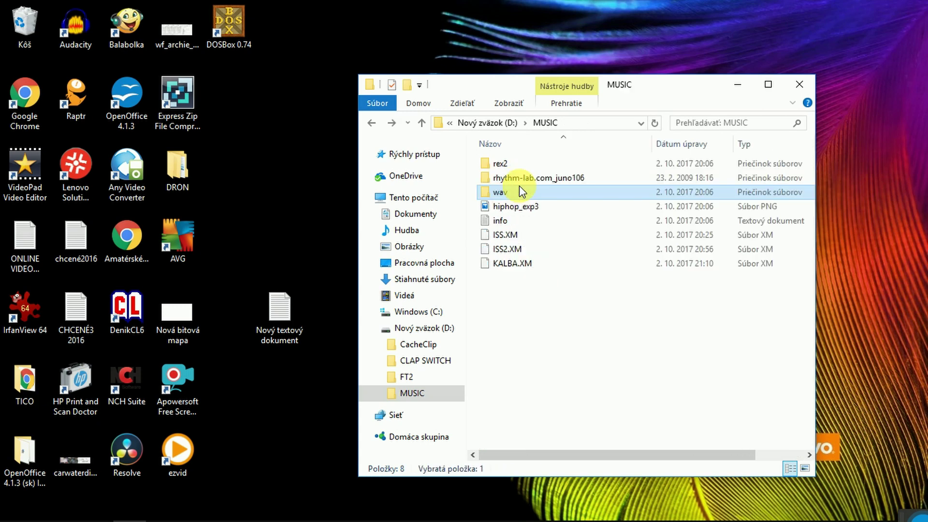
Step: Delete the rex2 and rhythm-lab.com_juno106 folders and the leftover files down to KALBA.XM
{"action": "left_click", "coordinate": [517, 179]}
{"action": "left_click", "coordinate": [511, 164], "text": "ctrl"}
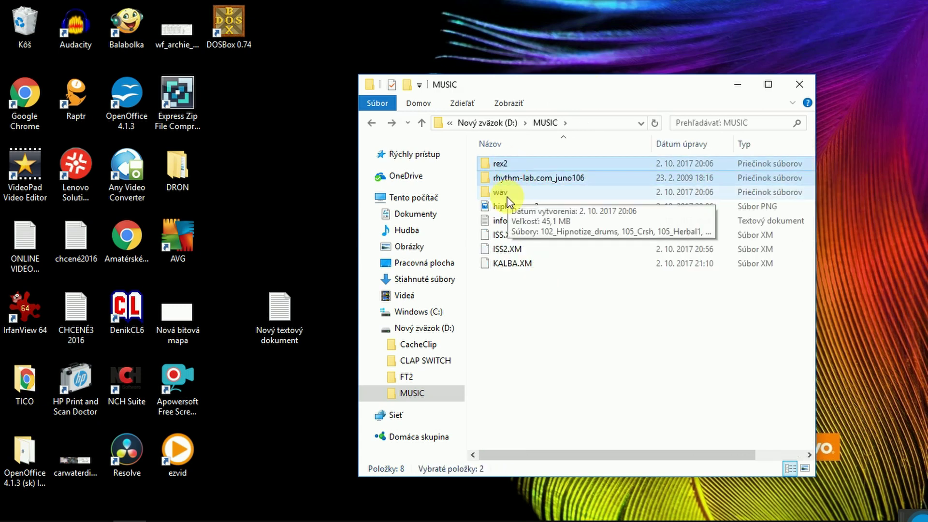
{"action": "key", "text": "Delete"}
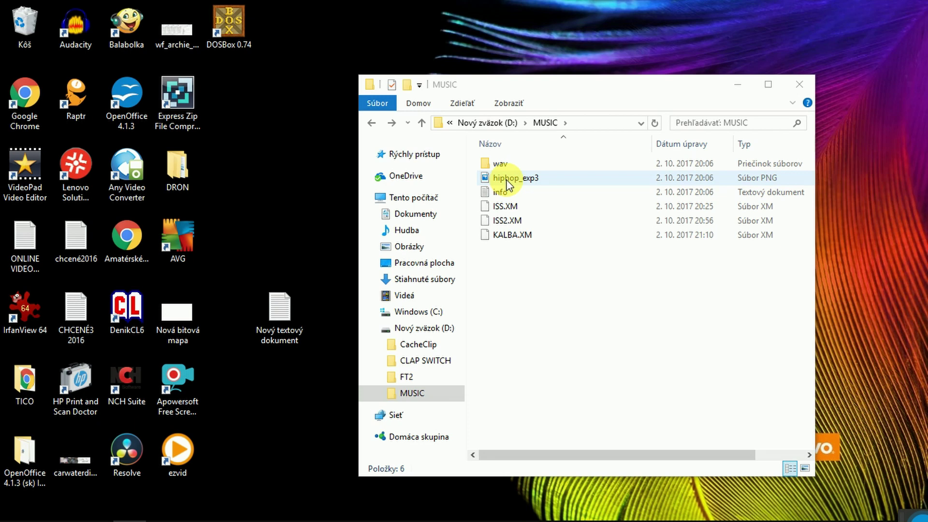
{"action": "left_click", "coordinate": [508, 183]}
{"action": "key", "text": "shift+Down"}
{"action": "key", "text": "shift+Down"}
{"action": "key", "text": "shift+Down"}
{"action": "key", "text": "shift+Down"}
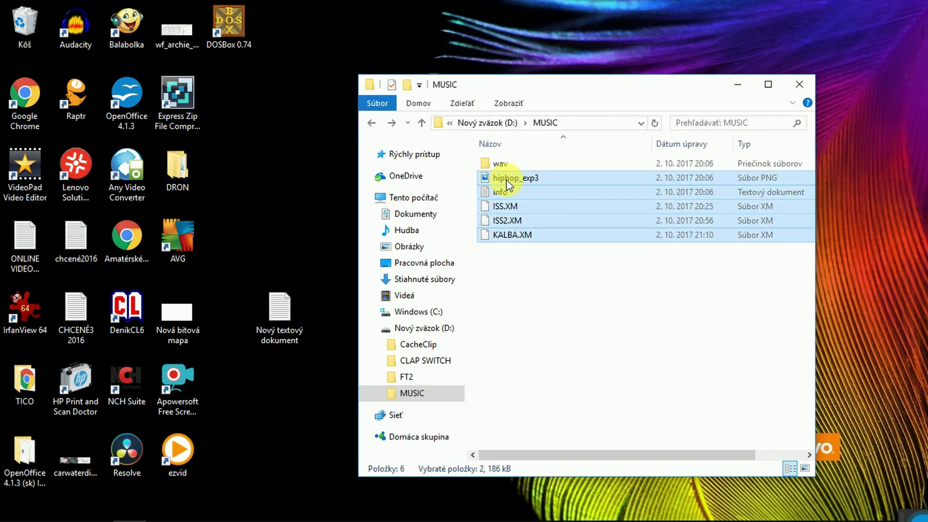
{"action": "key", "text": "Delete"}
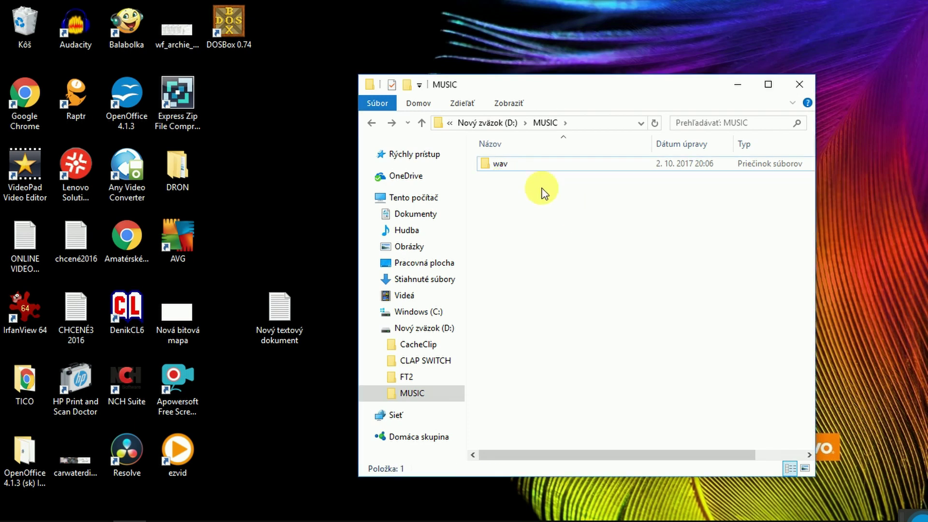
Step: Check the wav folder's samples, such as 105_Shema and 105_Herbal3, then return to MUSIC
{"action": "double_click", "coordinate": [503, 164]}
{"action": "left_click", "coordinate": [569, 346]}
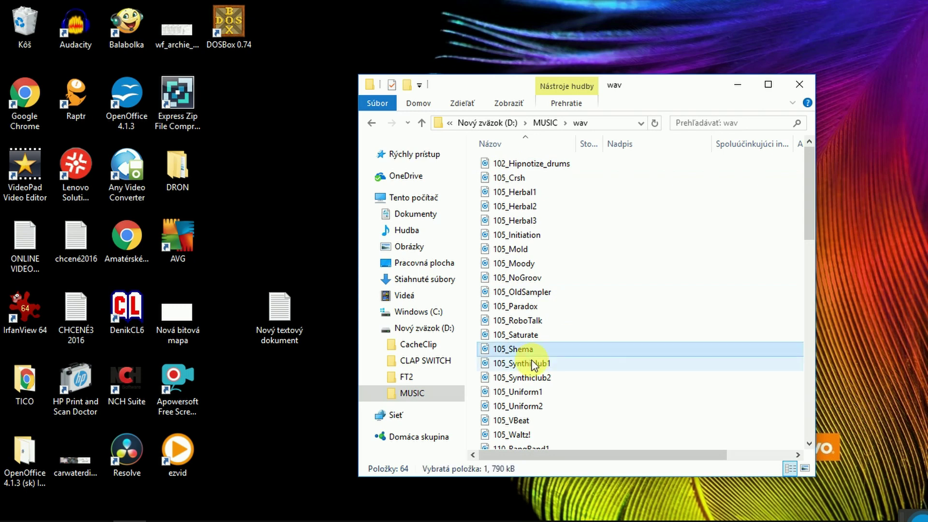
{"action": "left_click", "coordinate": [535, 364]}
{"action": "left_click", "coordinate": [489, 220]}
{"action": "key", "text": "BackSpace"}
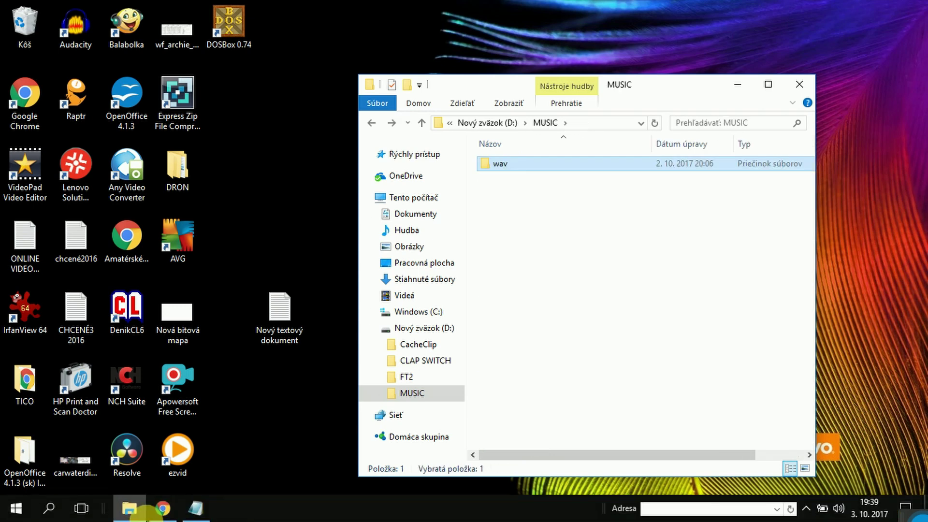
Step: Bring up the 'Another updatey kind of video.' page and expand its description to show the MediaFire links
{"action": "left_click", "coordinate": [162, 513]}
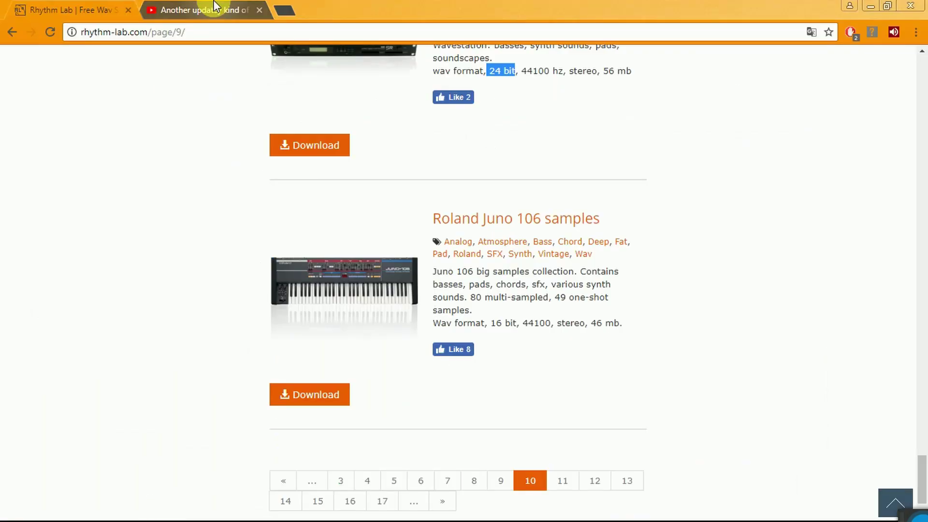
{"action": "left_click", "coordinate": [215, 7]}
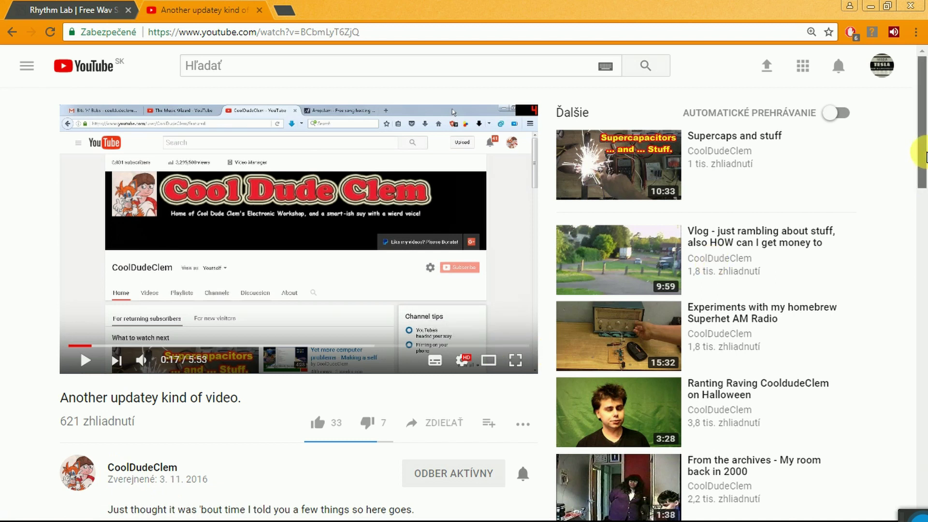
{"action": "left_click_drag", "start_coordinate": [924, 155], "coordinate": [924, 211]}
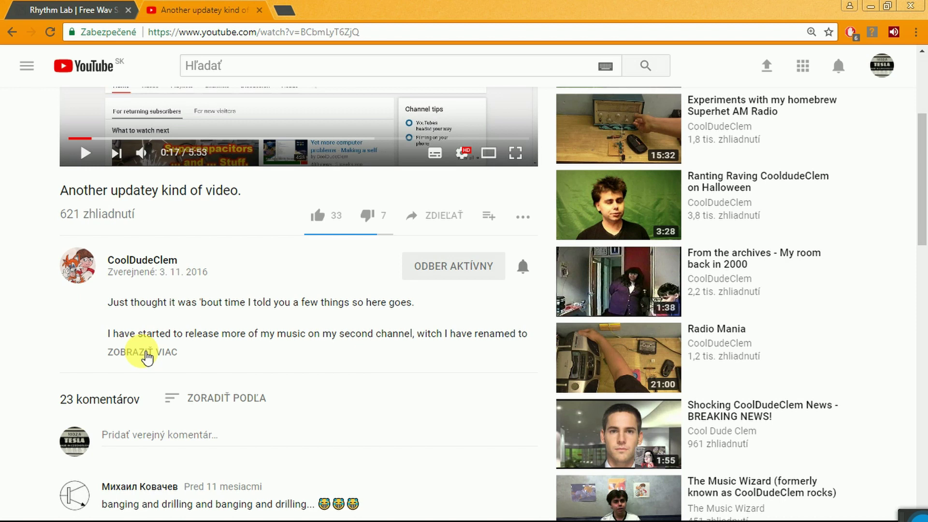
{"action": "left_click", "coordinate": [145, 353]}
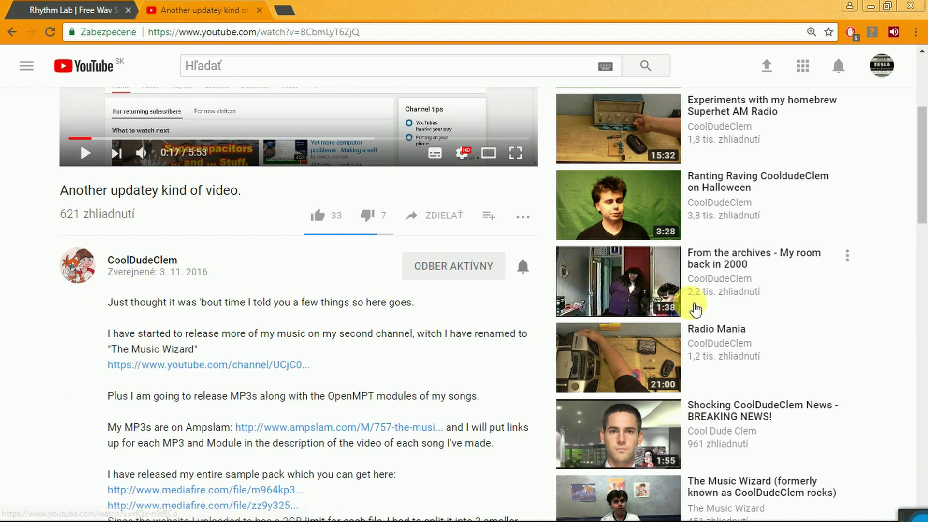
{"action": "left_click_drag", "start_coordinate": [922, 182], "coordinate": [925, 231]}
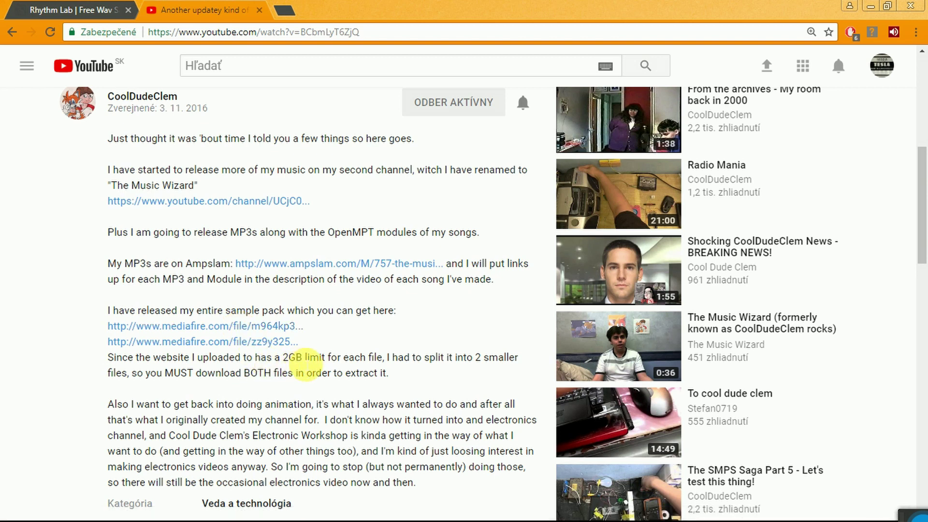
Step: Open the first MediaFire link for the .001 part in a new tab and close the failed redirect page
{"action": "right_click", "coordinate": [224, 328]}
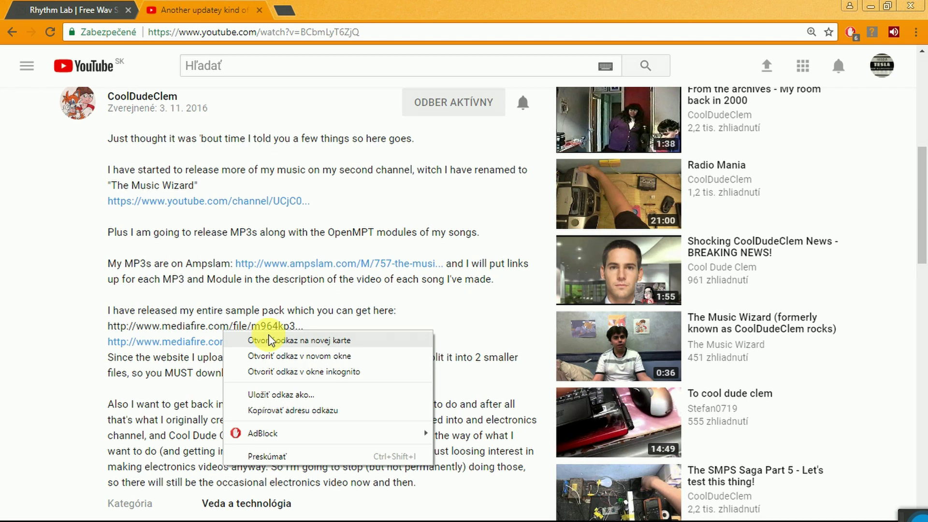
{"action": "left_click", "coordinate": [271, 341]}
{"action": "left_click", "coordinate": [299, 10]}
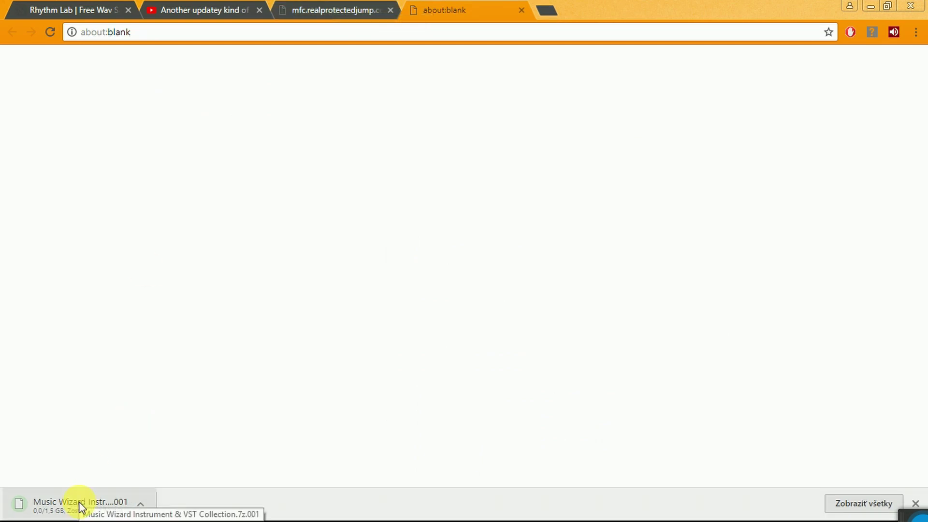
{"action": "left_click", "coordinate": [332, 7]}
{"action": "middle_click", "coordinate": [332, 6]}
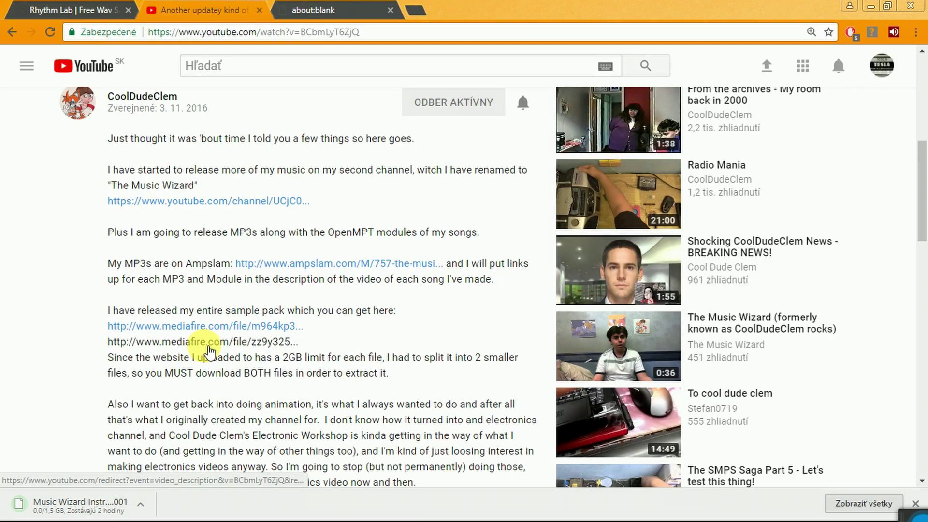
Step: Open the second MediaFire link in a new tab and download the .002 archive part
{"action": "right_click", "coordinate": [205, 345]}
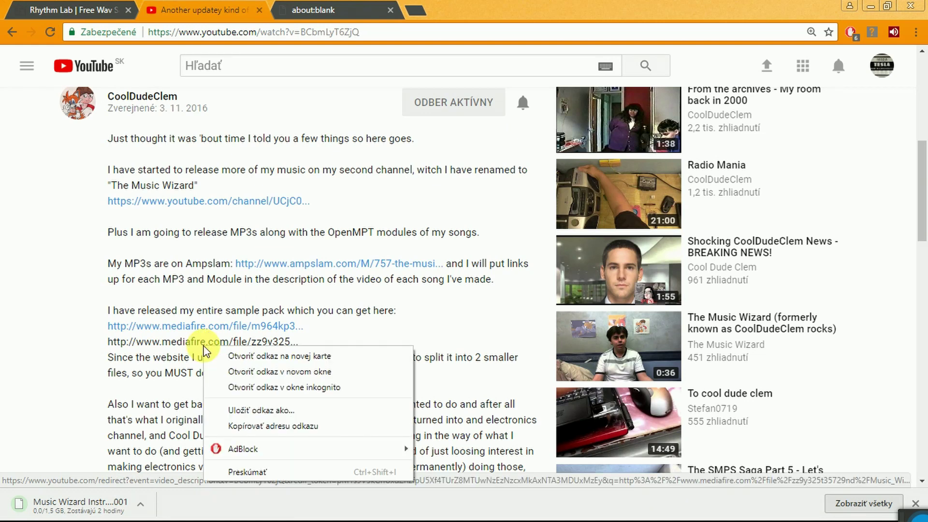
{"action": "left_click", "coordinate": [251, 356]}
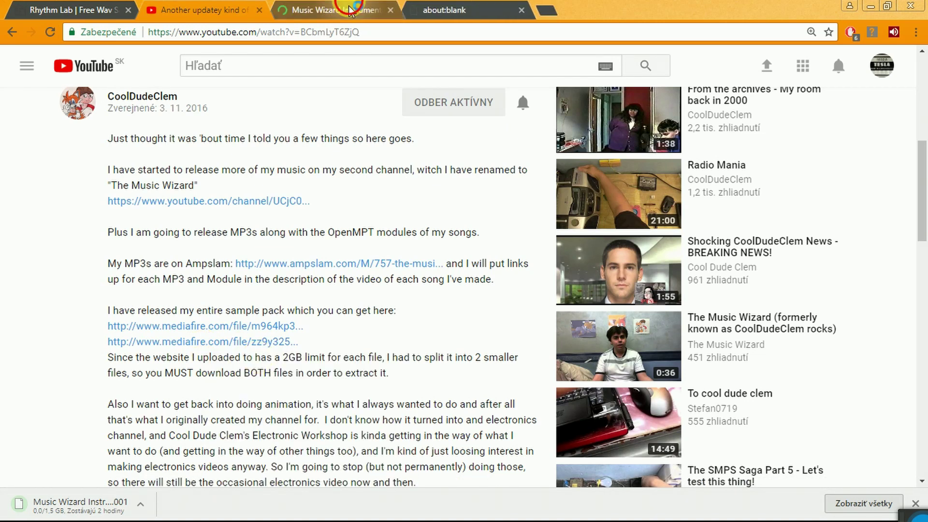
{"action": "left_click", "coordinate": [351, 10]}
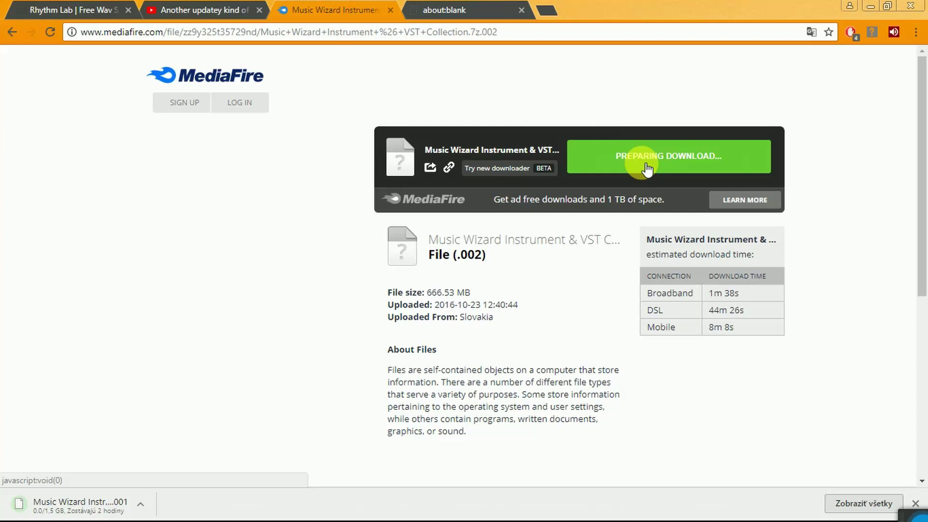
{"action": "left_click", "coordinate": [644, 165]}
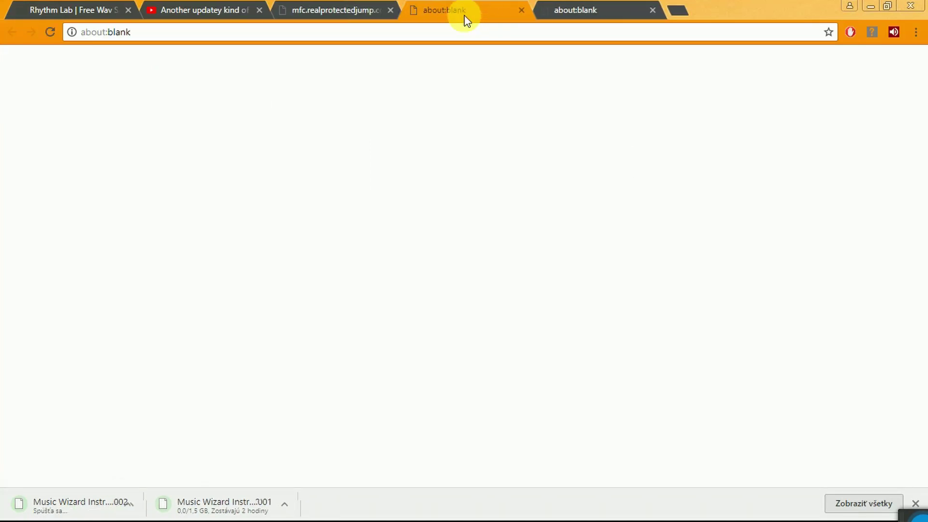
{"action": "left_click", "coordinate": [58, 119]}
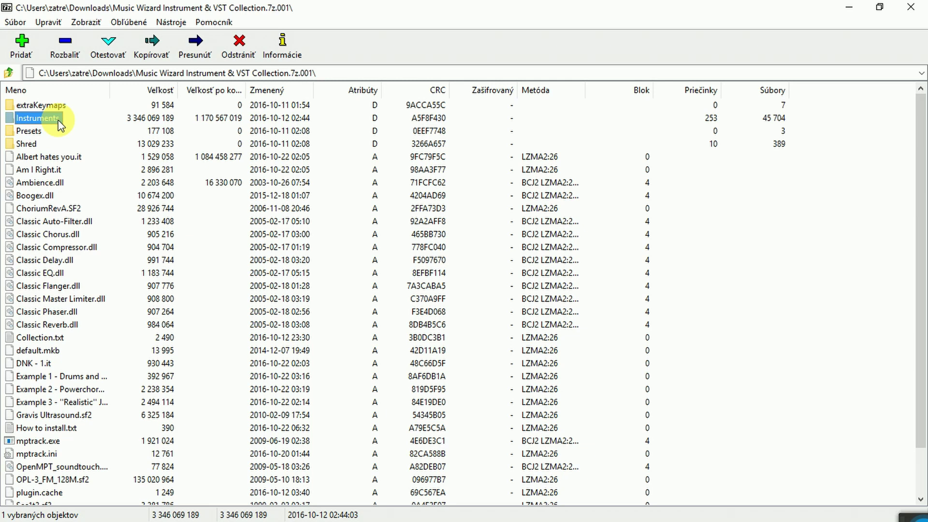
Step: Extract the archive's Instruments folder, changing the destination drive from C to D:\MUSIC\
{"action": "double_click", "coordinate": [58, 119]}
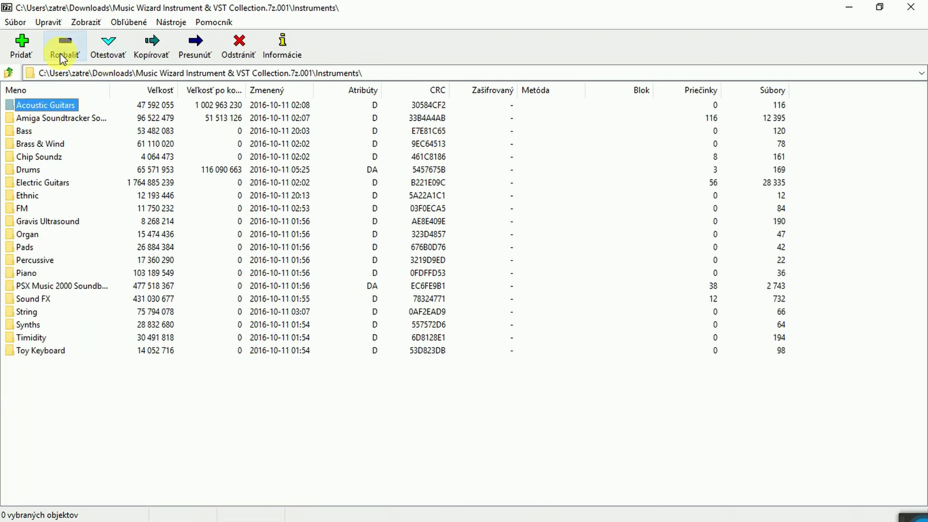
{"action": "key", "text": "BackSpace"}
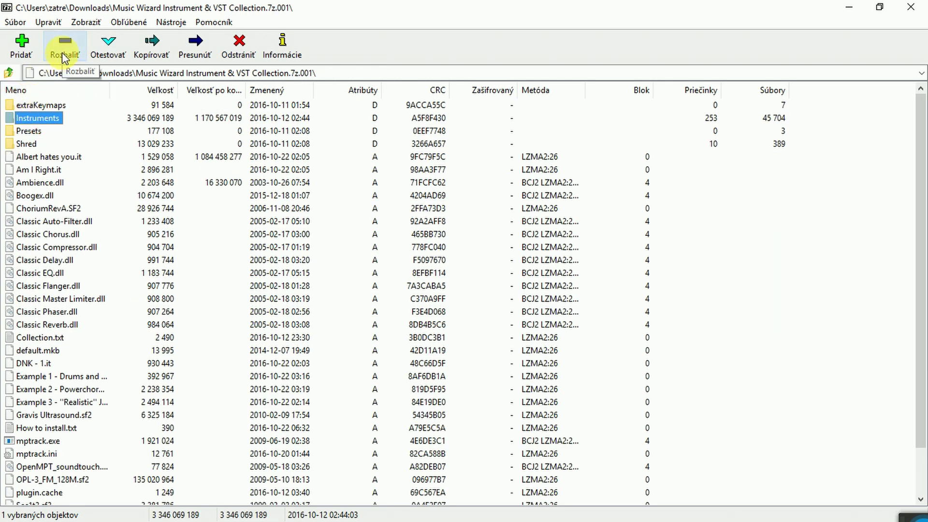
{"action": "left_click", "coordinate": [62, 48]}
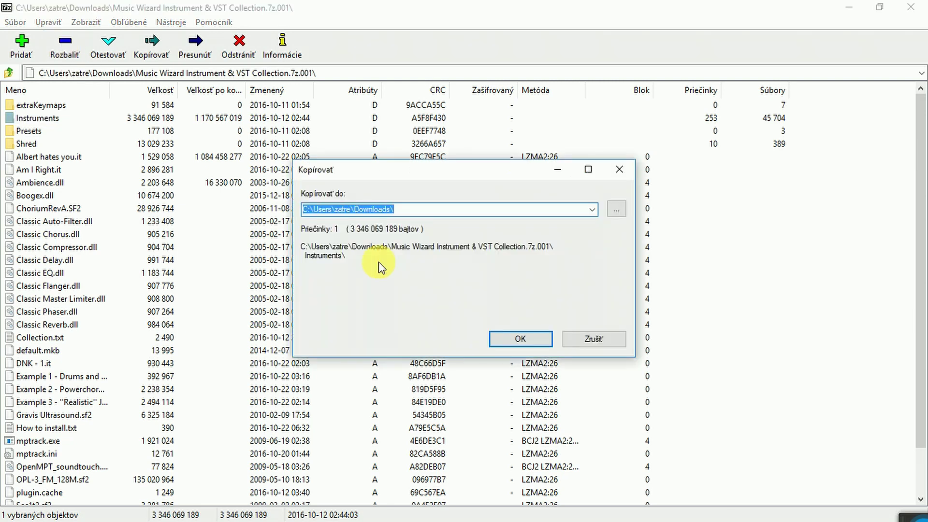
{"action": "left_click", "coordinate": [414, 214]}
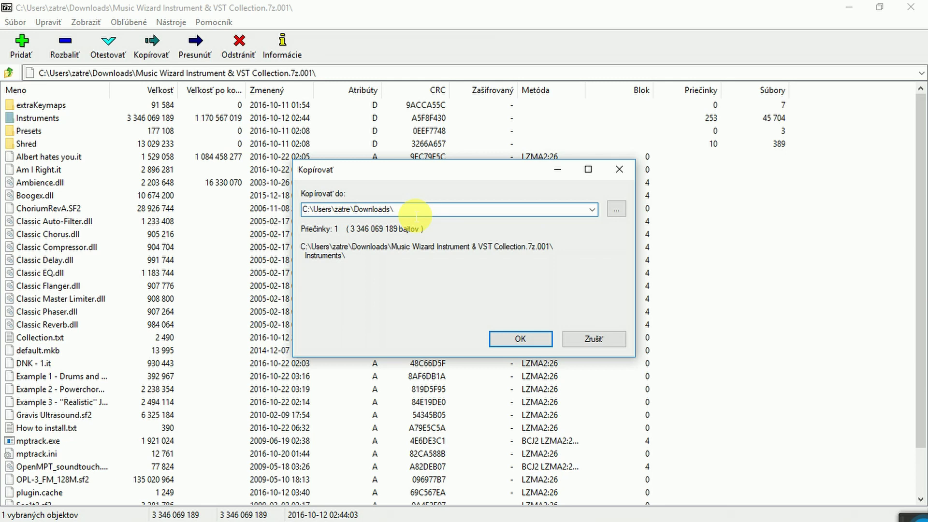
{"action": "key", "text": "Home"}
{"action": "key", "text": "Delete"}
{"action": "type", "text": "D"}
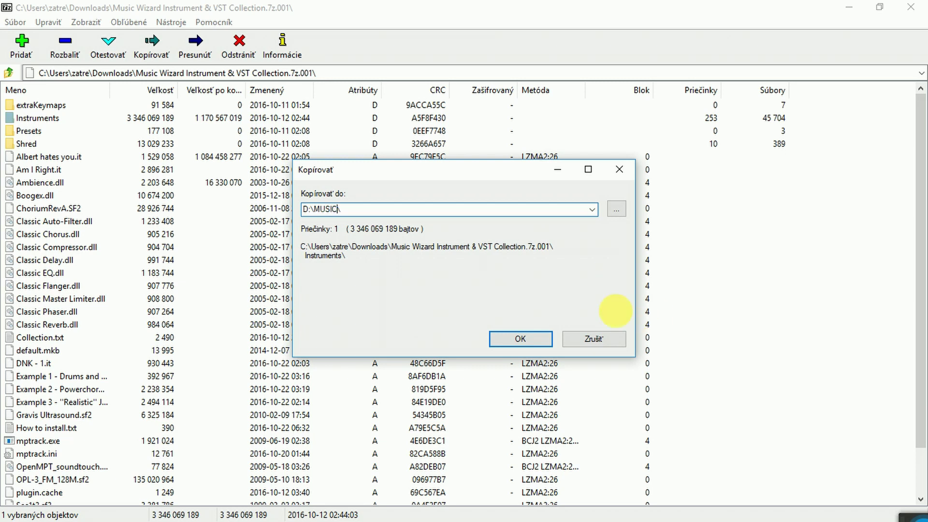
{"action": "left_click", "coordinate": [534, 340]}
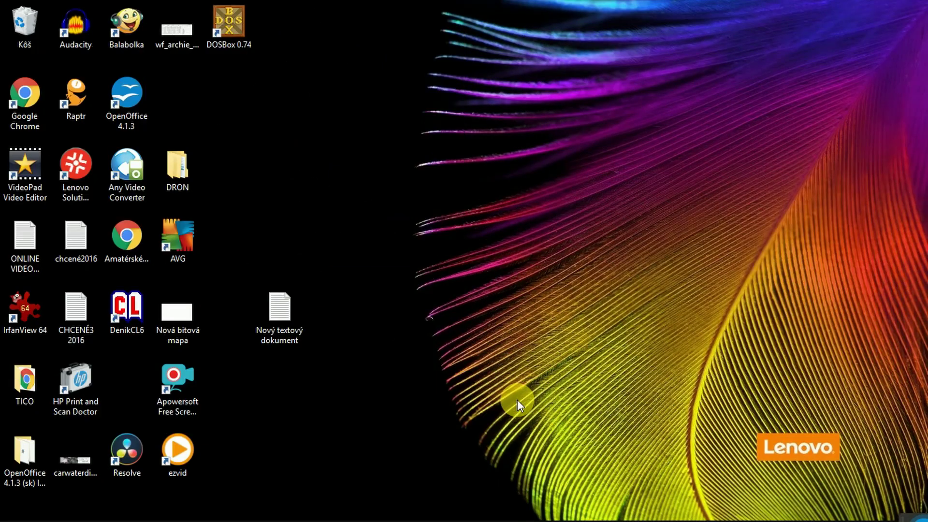
Step: Start DOSBox, mount D:\ as drive D with MOUNT D: D:\, and run D:\FT2
{"action": "double_click", "coordinate": [229, 30]}
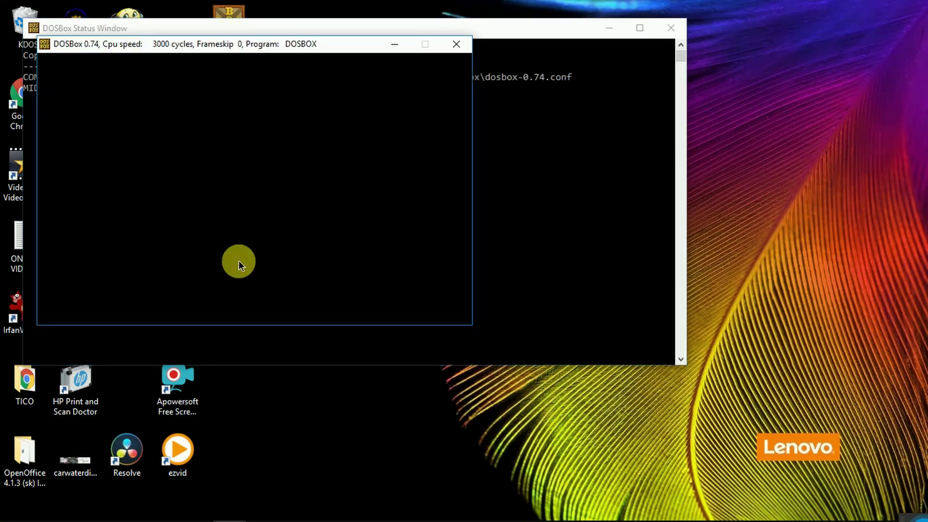
{"action": "type", "text": "MOUNT"}
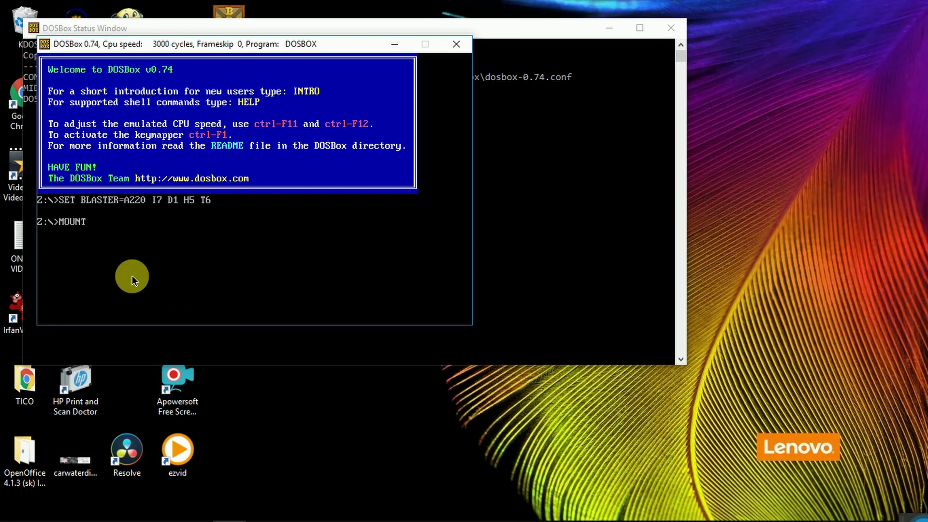
{"action": "type", "text": " D: D:\\"}
{"action": "key", "text": "Return"}
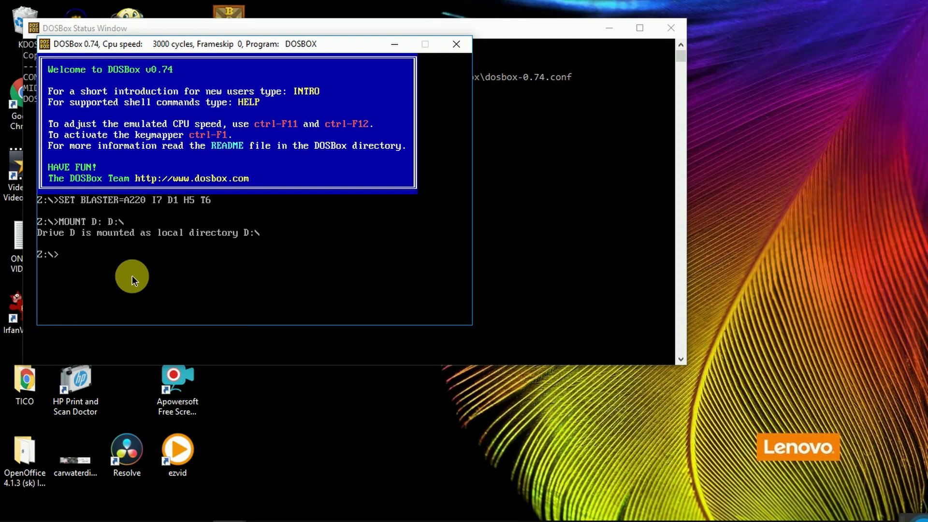
{"action": "type", "text": "D:\\FT2"}
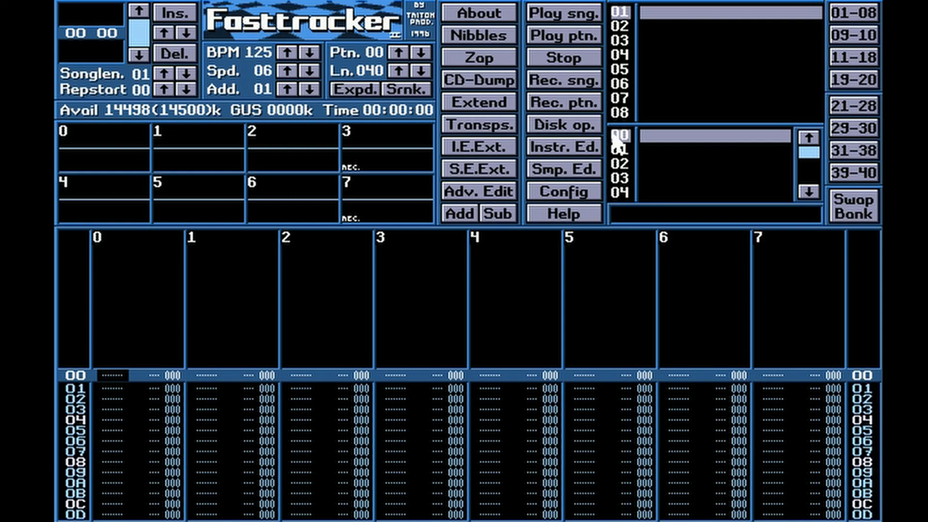
Step: Bring up Disk op. to browse D:\music, showing the INSTRU 1 and WAV folders
{"action": "left_click", "coordinate": [572, 127]}
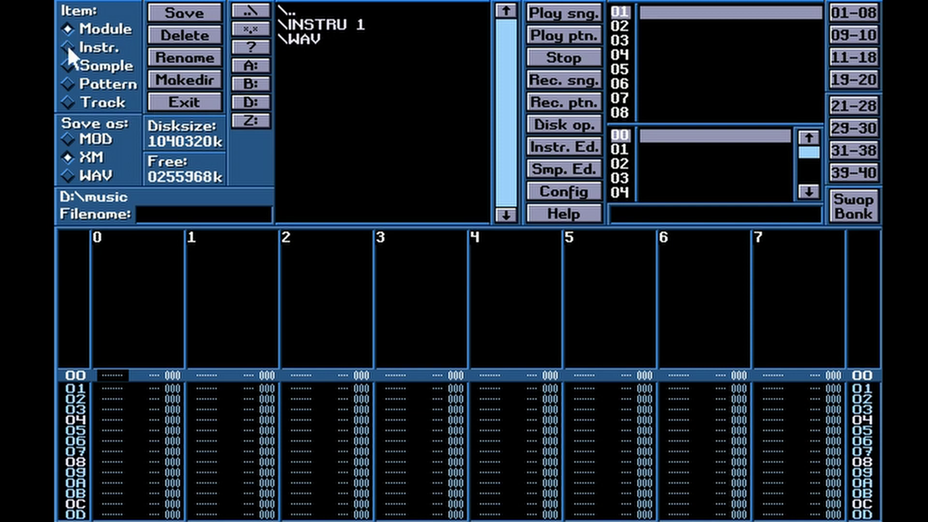
Step: Load 105_crsh.wav from the WAV folder as a sample, converting it from stereo, in the sample editor
{"action": "left_click", "coordinate": [68, 64]}
{"action": "left_click", "coordinate": [296, 41]}
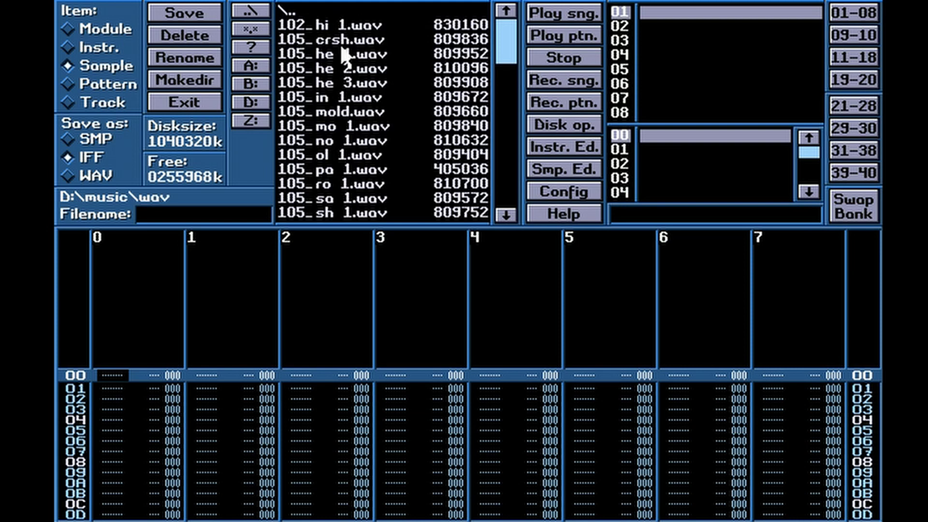
{"action": "left_click", "coordinate": [549, 169]}
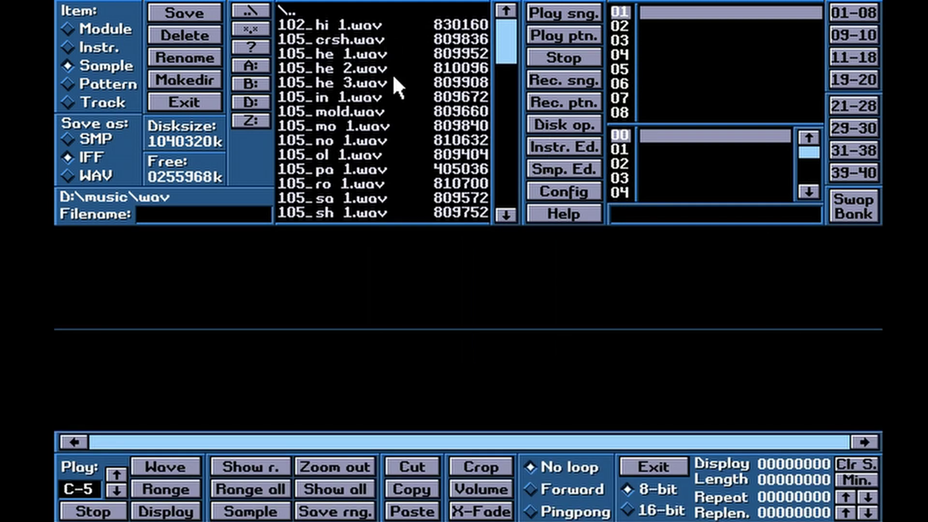
{"action": "left_click", "coordinate": [331, 37]}
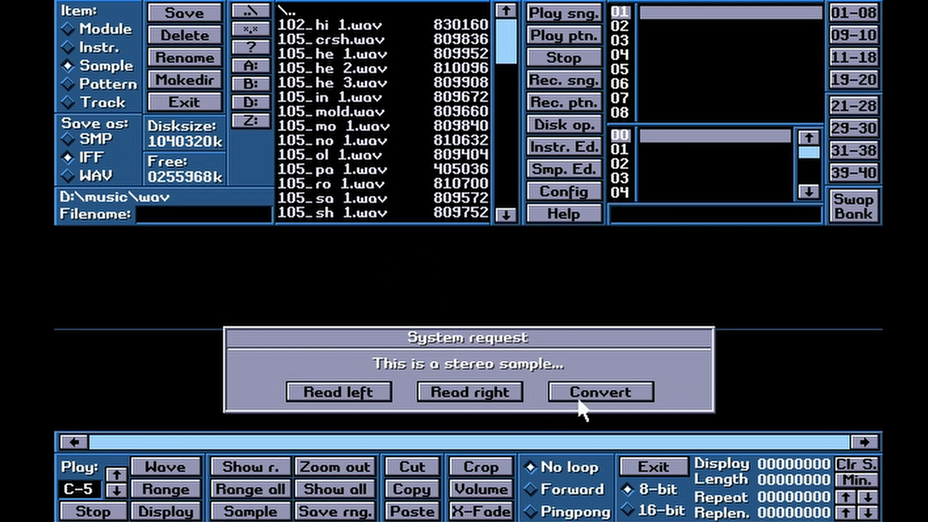
{"action": "left_click", "coordinate": [595, 402]}
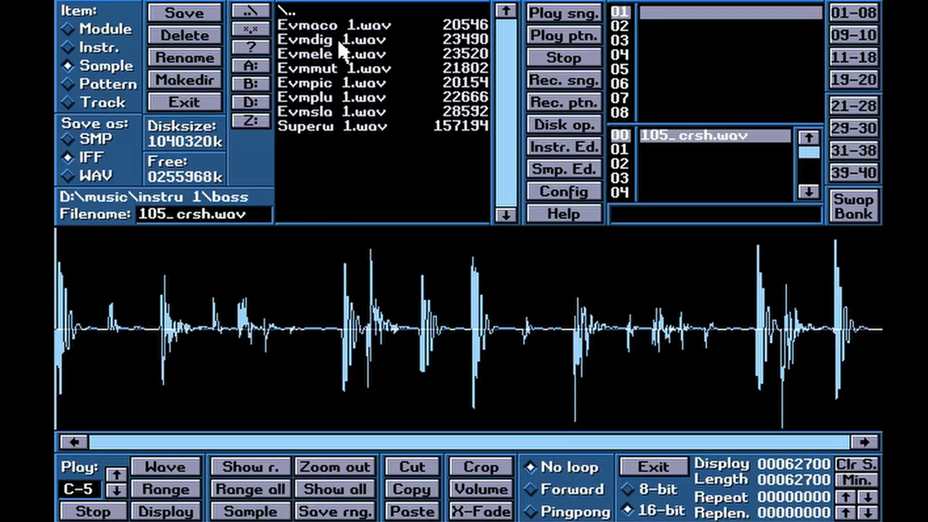
Step: Preview the bass samples (Evmaco, Evmpic, Evmele, Evmplu, Superw, Evmslo, Evmmut, Evmdig), then go to ACOUST 1
{"action": "left_click", "coordinate": [342, 28]}
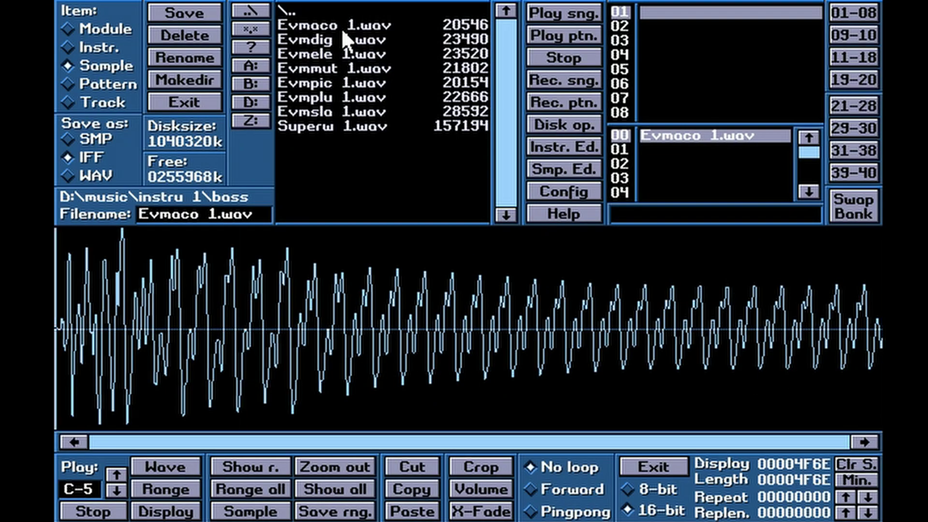
{"action": "left_click", "coordinate": [338, 86]}
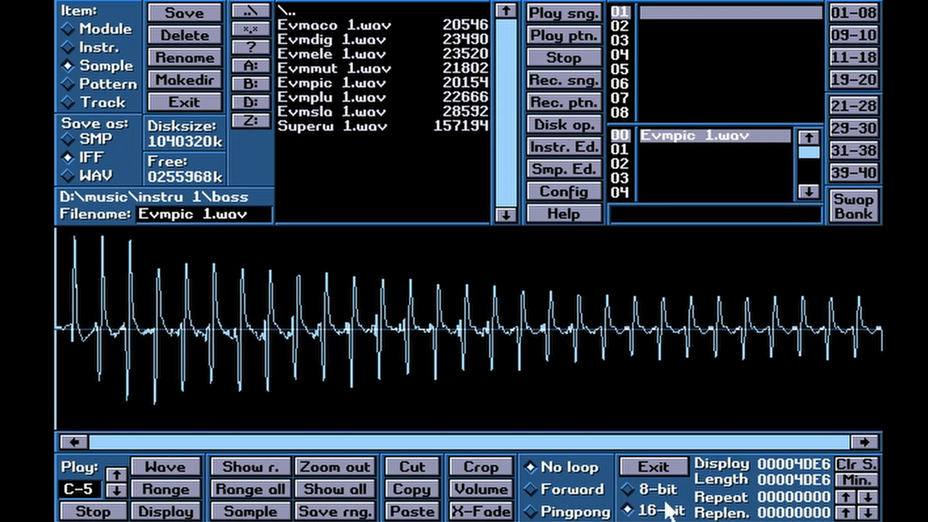
{"action": "left_click", "coordinate": [360, 55]}
{"action": "left_click", "coordinate": [376, 97]}
{"action": "left_click", "coordinate": [370, 126]}
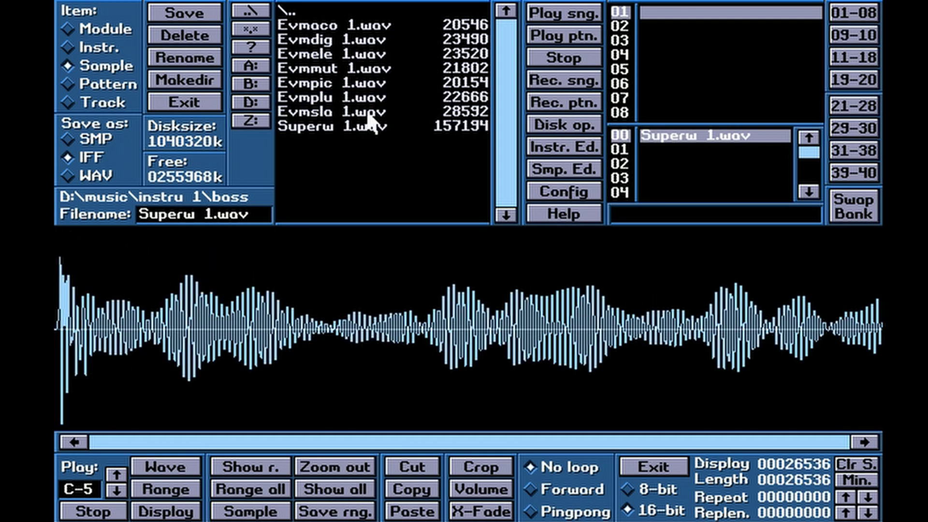
{"action": "left_click", "coordinate": [368, 112]}
{"action": "left_click", "coordinate": [366, 97]}
{"action": "left_click", "coordinate": [357, 68]}
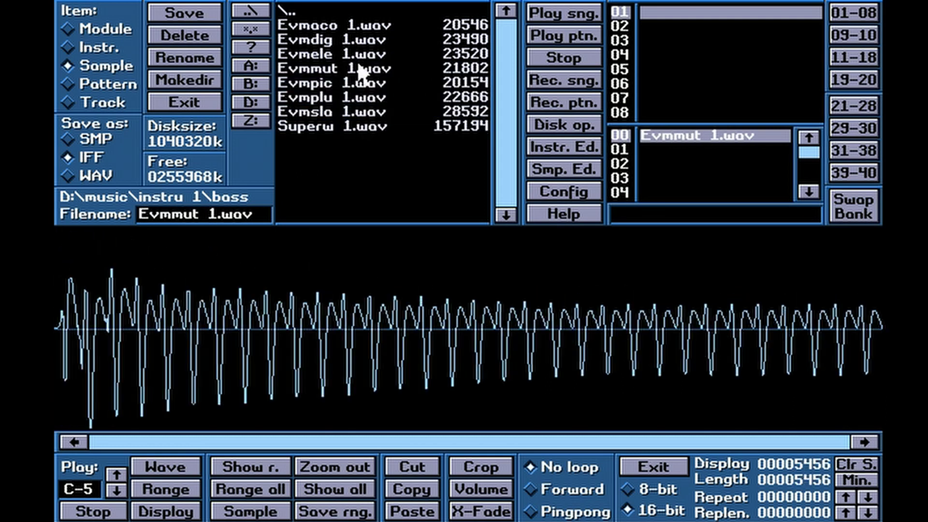
{"action": "left_click", "coordinate": [356, 55]}
{"action": "left_click", "coordinate": [357, 41]}
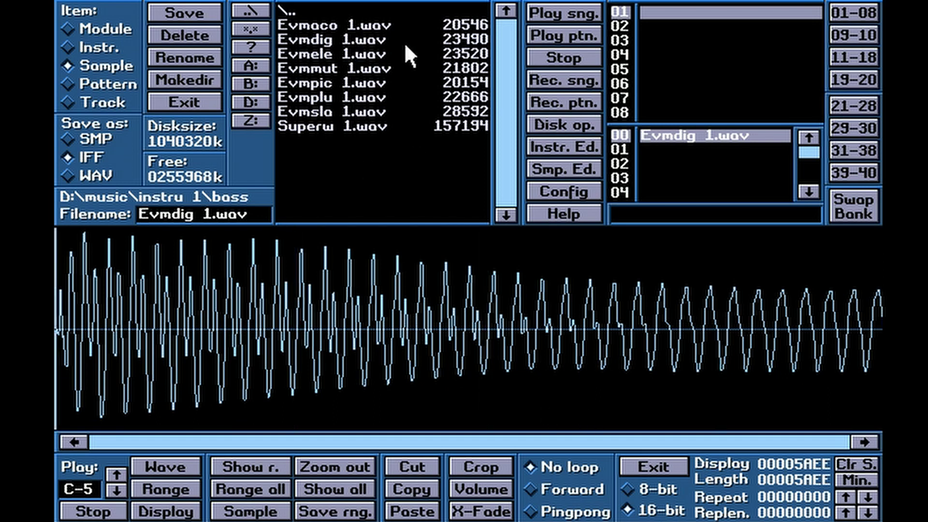
{"action": "left_click", "coordinate": [341, 3]}
{"action": "left_click", "coordinate": [334, 25]}
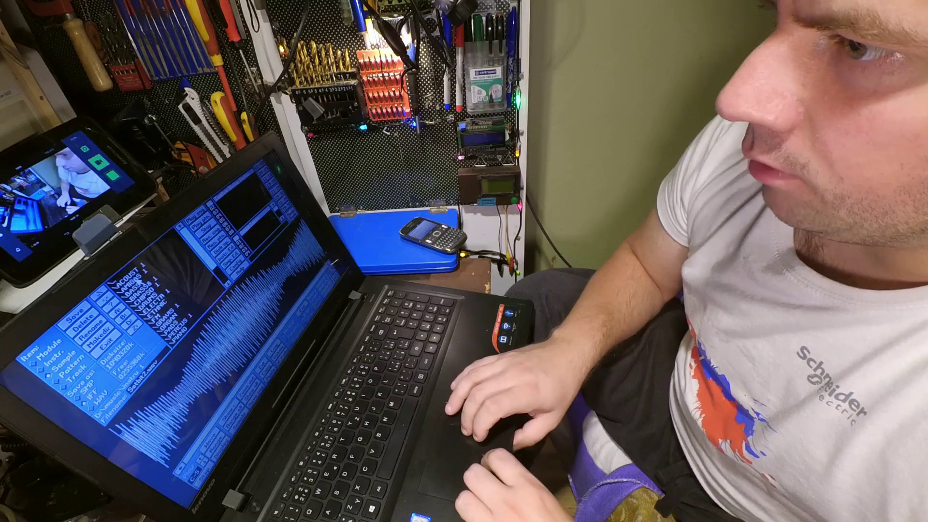
Step: Load Setbit2.wav from the st-14 folder and show its instrument settings and envelopes
{"action": "left_click", "coordinate": [137, 281]}
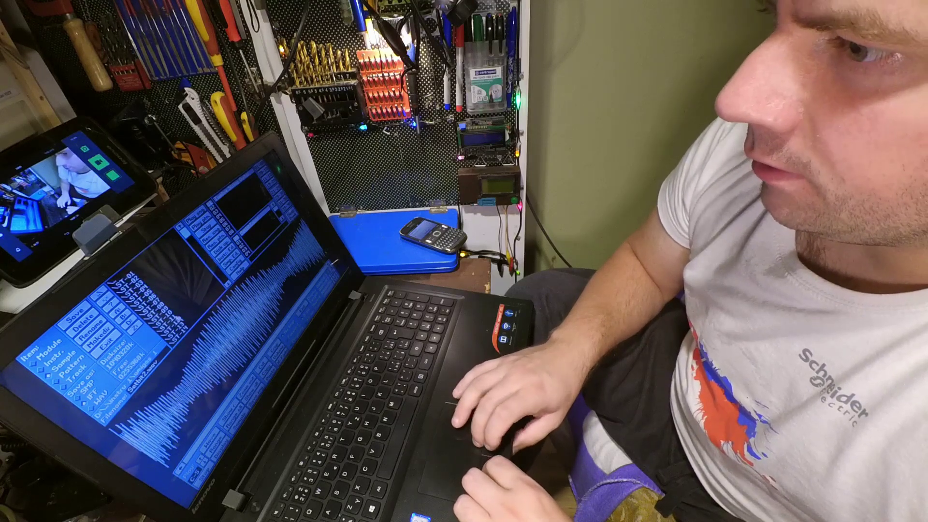
{"action": "left_click", "coordinate": [189, 337]}
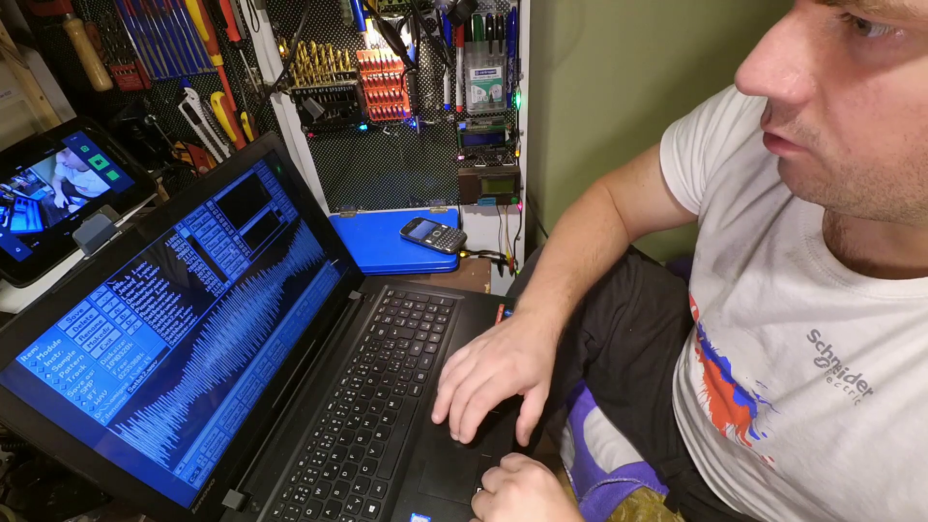
{"action": "left_click", "coordinate": [226, 253]}
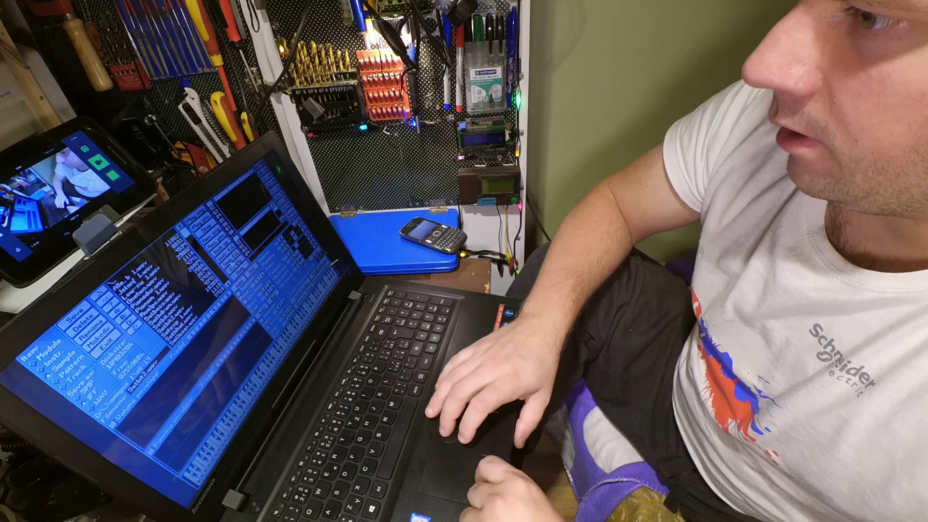
{"action": "left_click", "coordinate": [232, 261]}
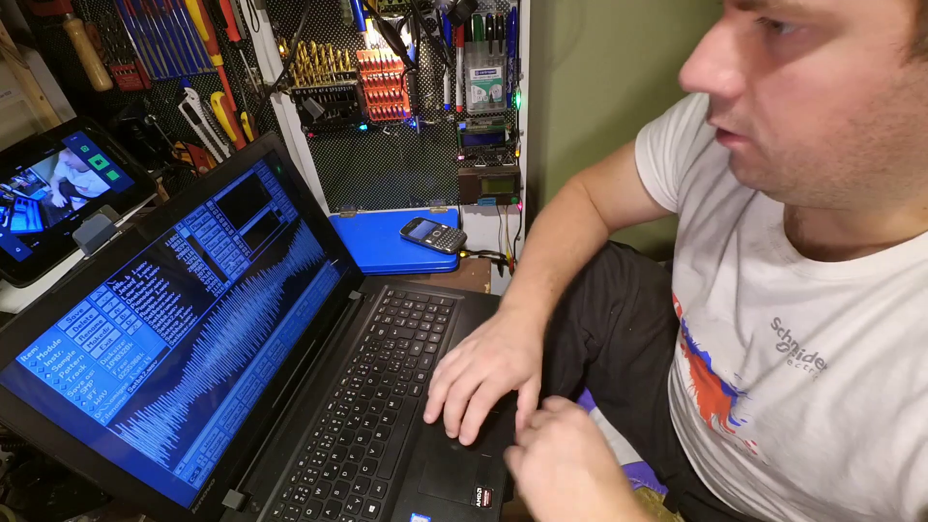
{"action": "left_click", "coordinate": [232, 261]}
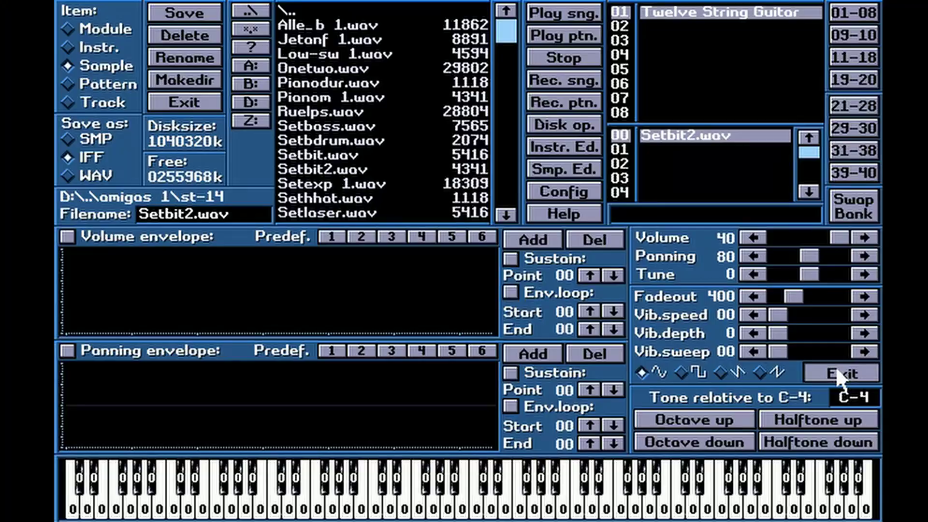
Step: Exit the instrument editor and step the cursor through channel 0's E-4 notes, back to row 00
{"action": "left_click", "coordinate": [841, 370]}
{"action": "key", "text": "Right"}
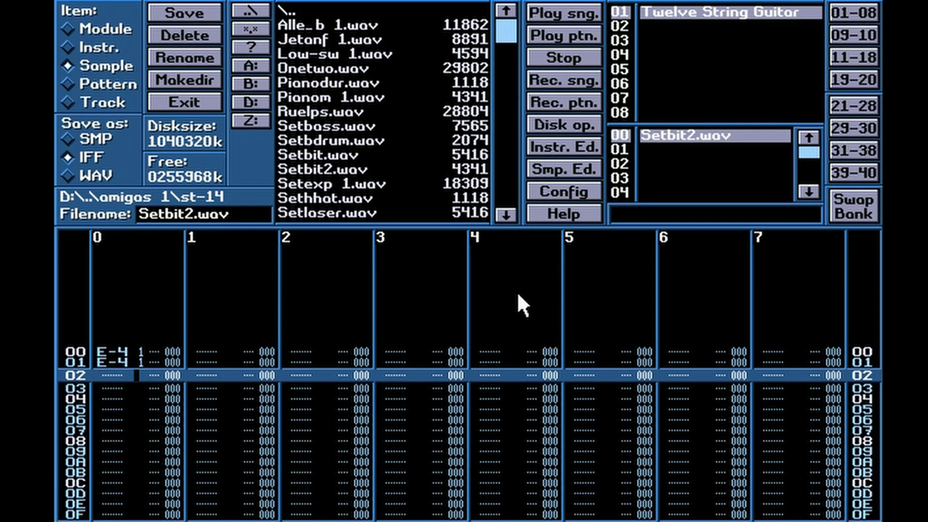
{"action": "key", "text": "Down"}
{"action": "key", "text": "Left"}
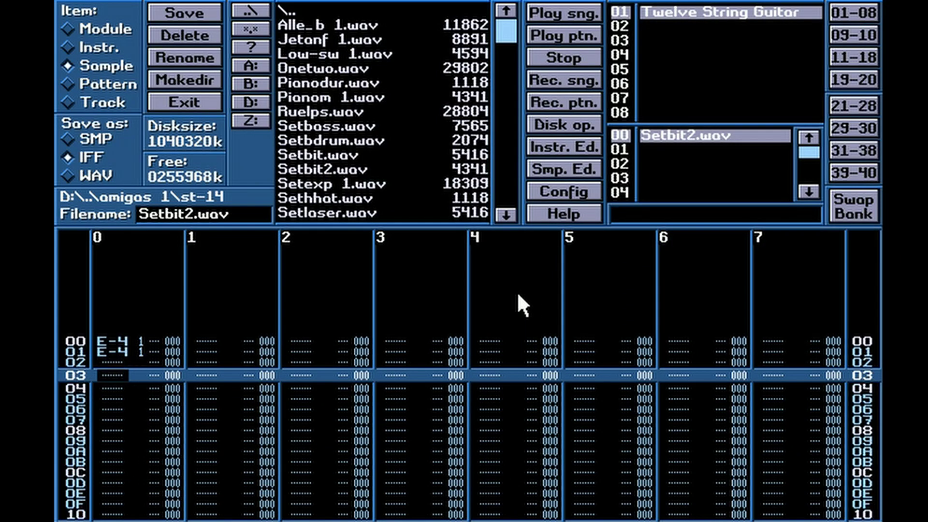
{"action": "key", "text": "Up"}
{"action": "key", "text": "Up"}
{"action": "key", "text": "Up"}
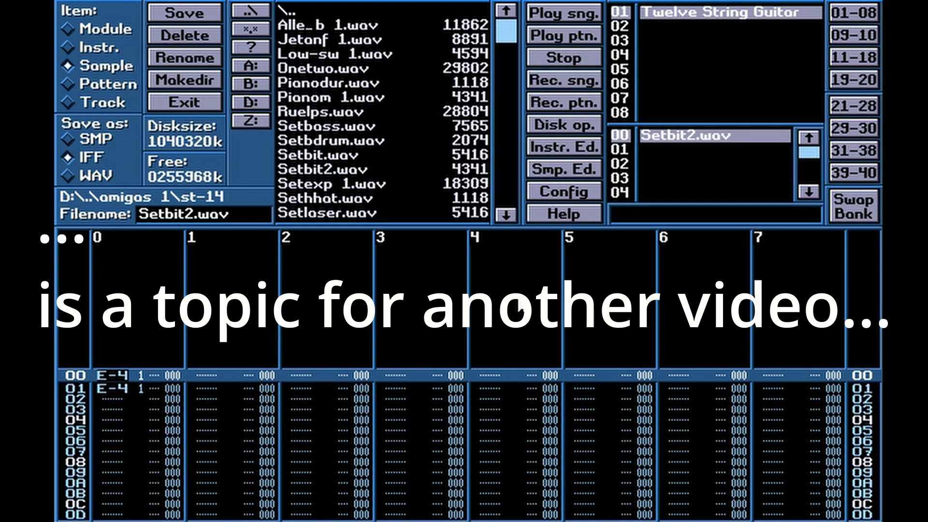